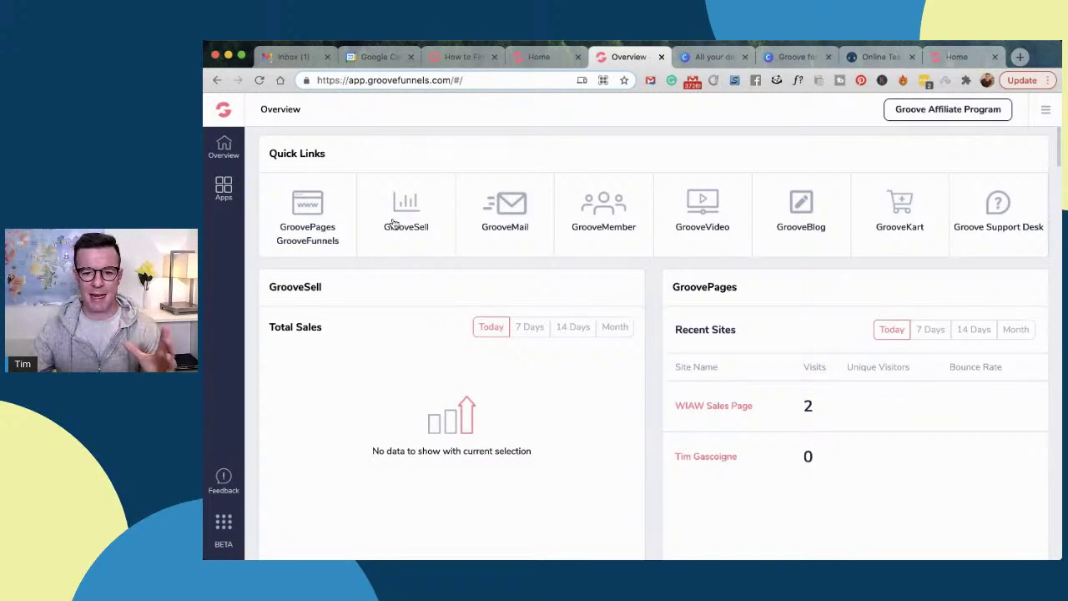
Look through the list of Groove apps and expand the Future GrooveFunnels section
left_click(227, 200)
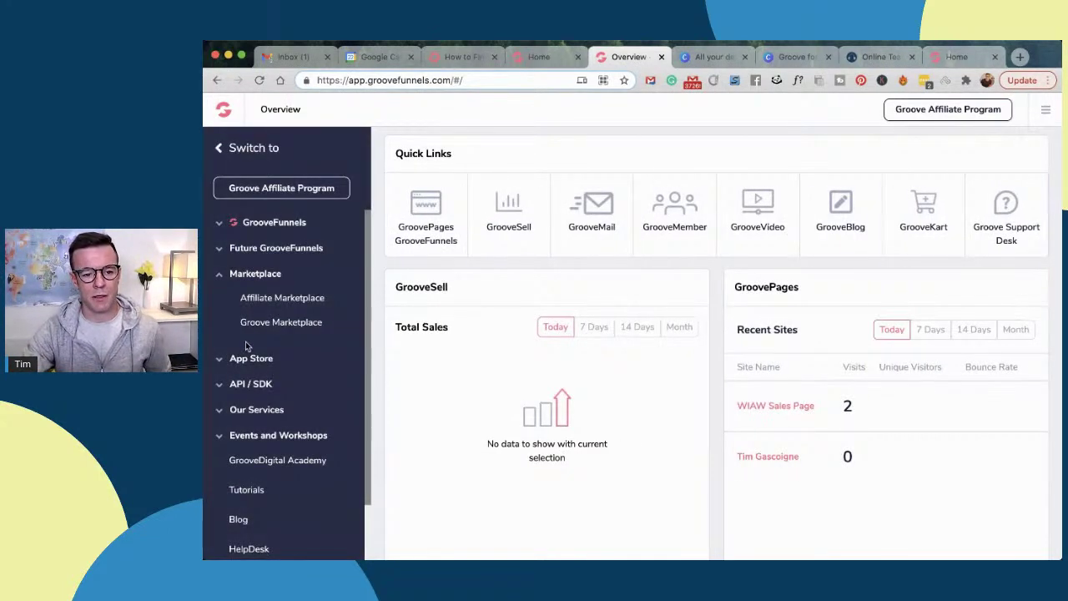
scroll(246, 343, "down", 2)
scroll(243, 292, "up", 2)
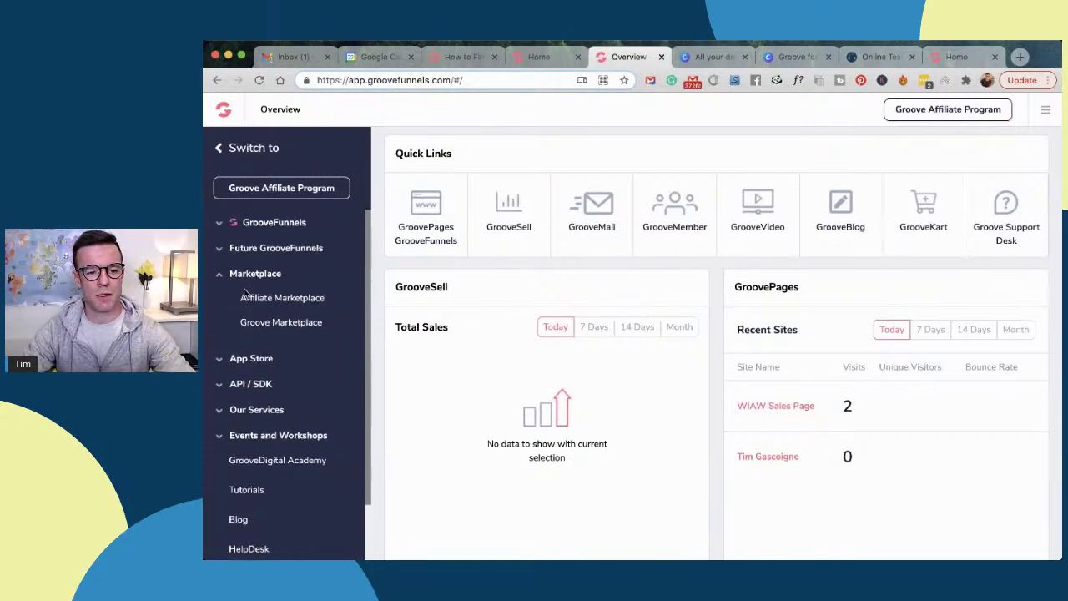
left_click(226, 253)
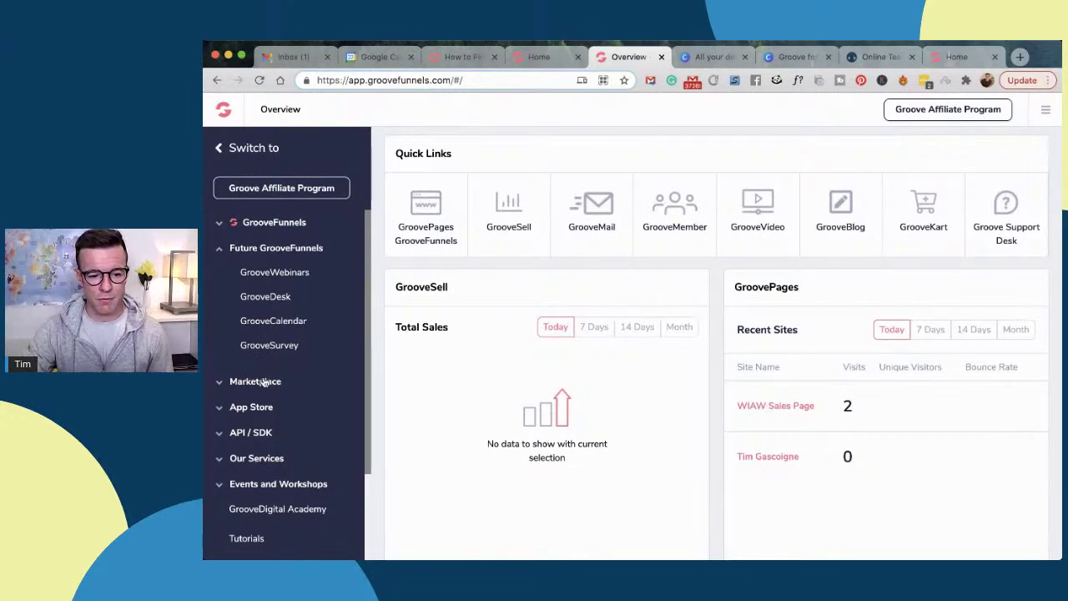
Open the GroovePages sites overview and start creating a new site
left_click(426, 213)
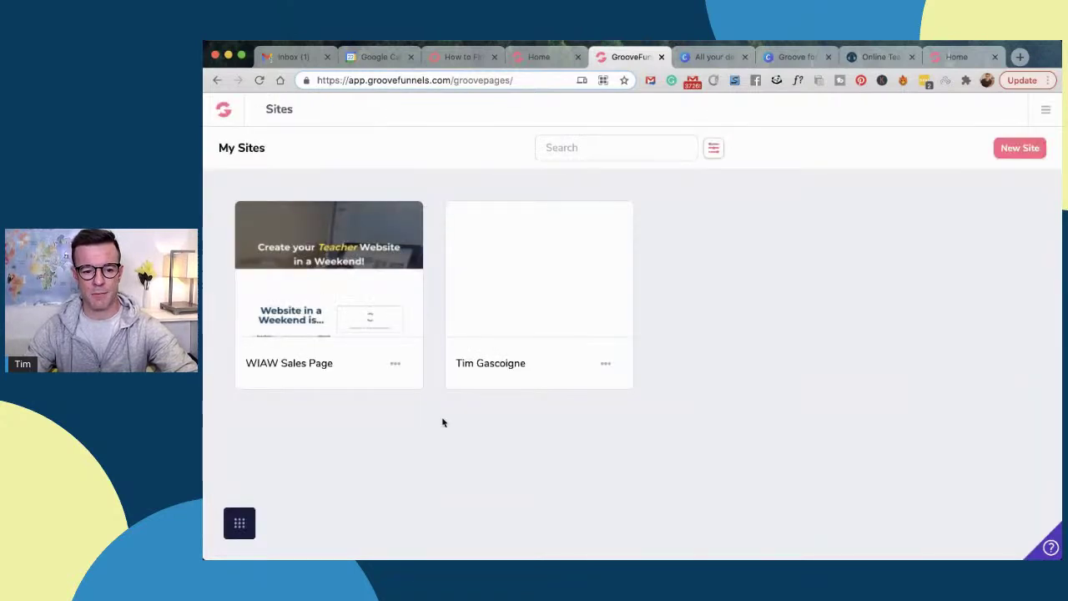
mouse_move(521, 321)
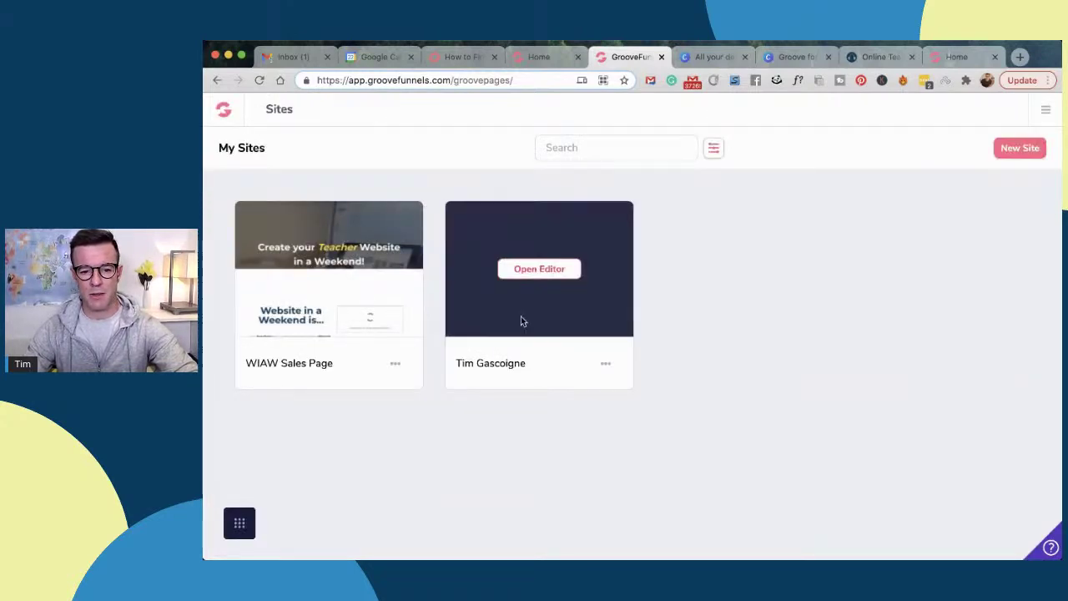
left_click(1019, 150)
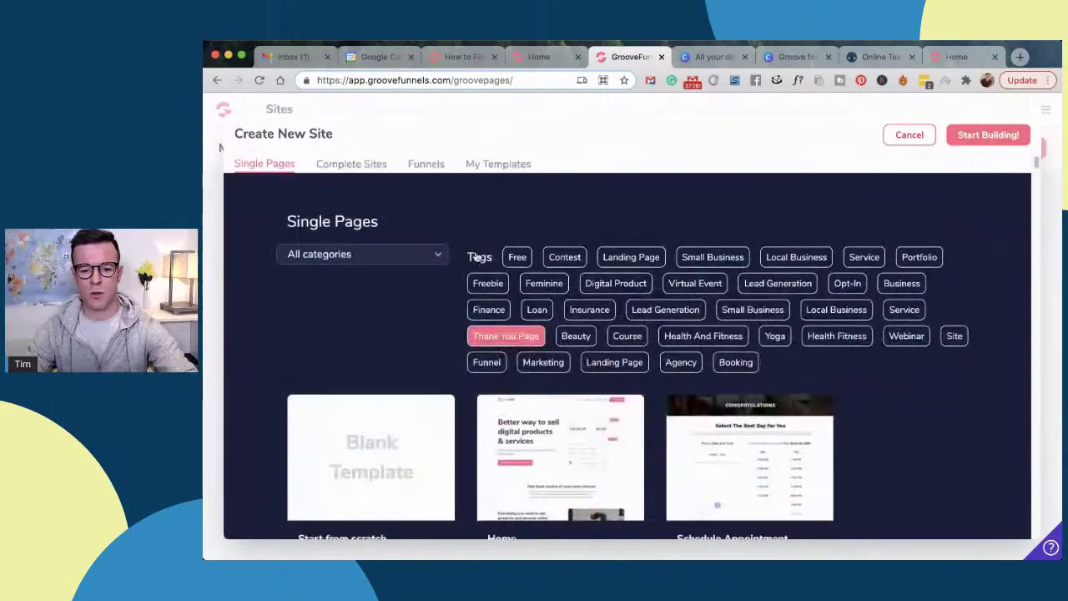
Browse the available funnel templates and the complete site templates for the new site
left_click(426, 164)
scroll(515, 357, "down", 3)
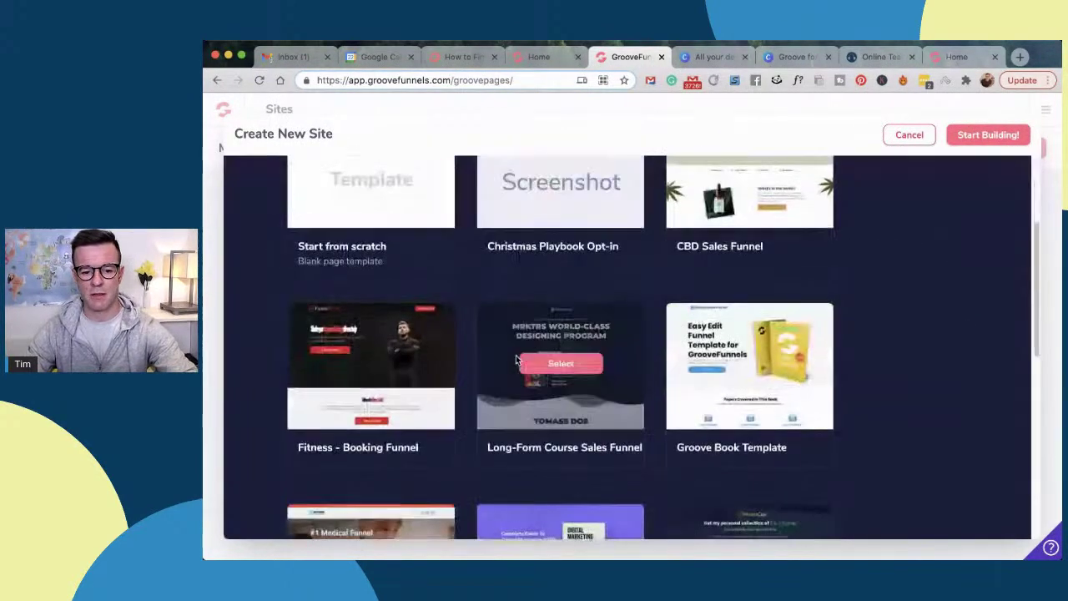
scroll(515, 359, "up", 3)
left_click(354, 160)
scroll(487, 344, "down", 3)
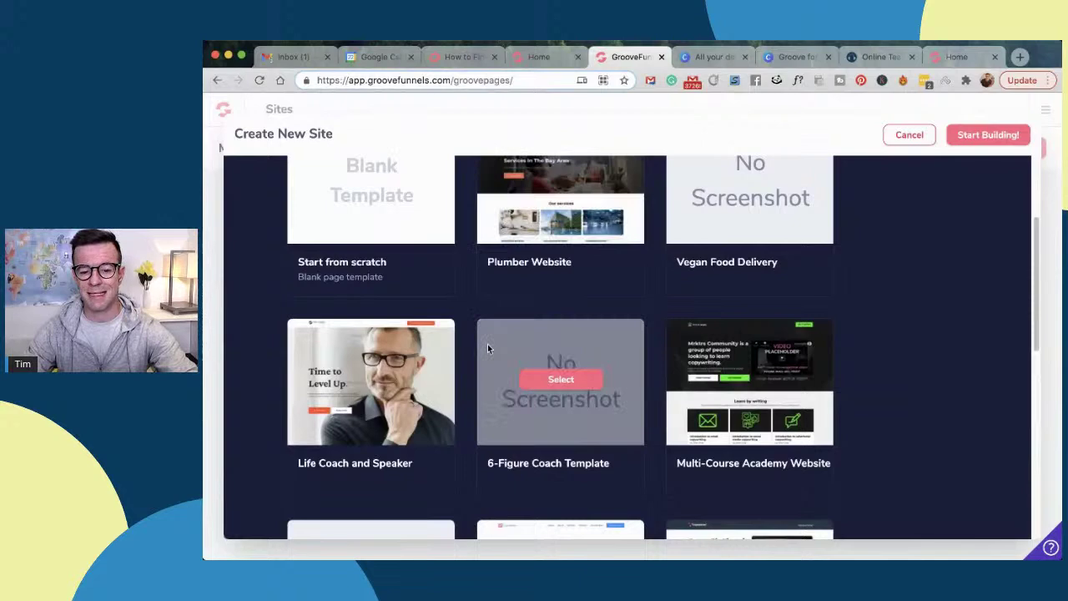
scroll(487, 343, "down", 2)
scroll(432, 334, "up", 1)
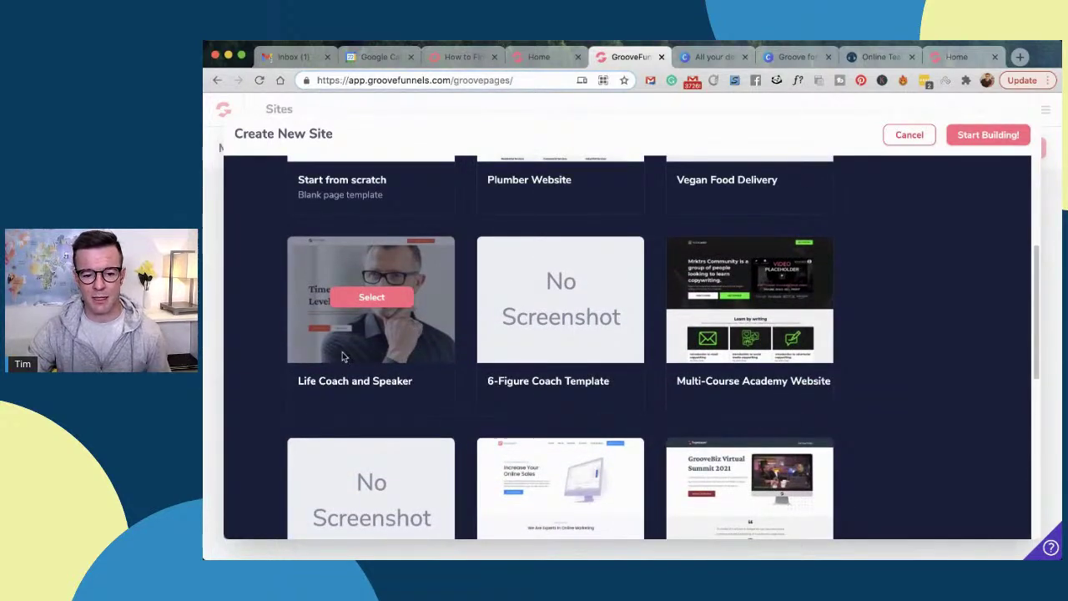
scroll(372, 373, "down", 6)
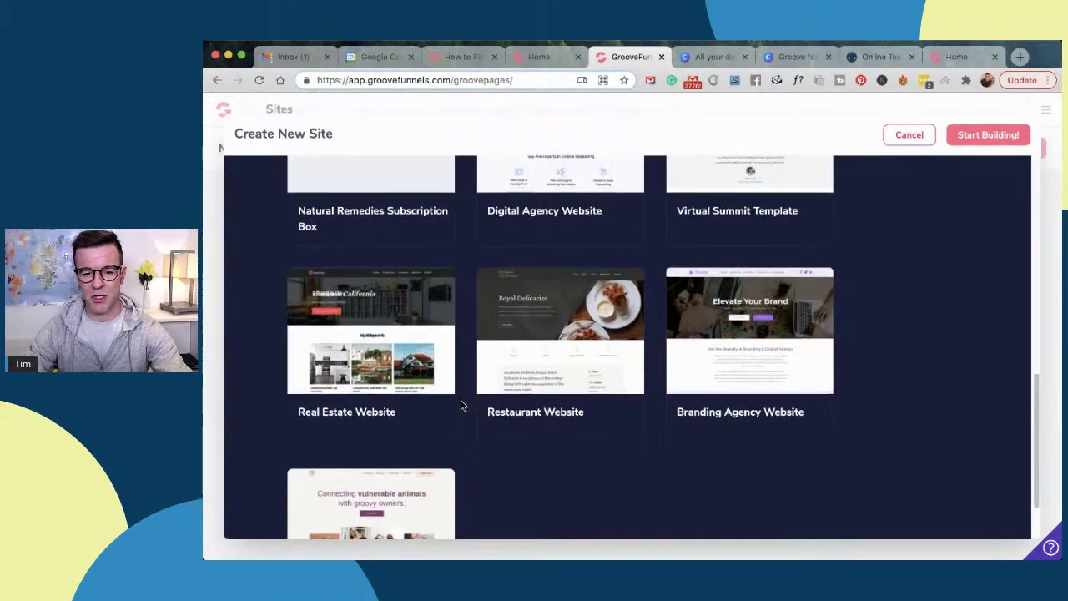
scroll(460, 406, "down", 3)
scroll(669, 380, "up", 2)
mouse_move(744, 282)
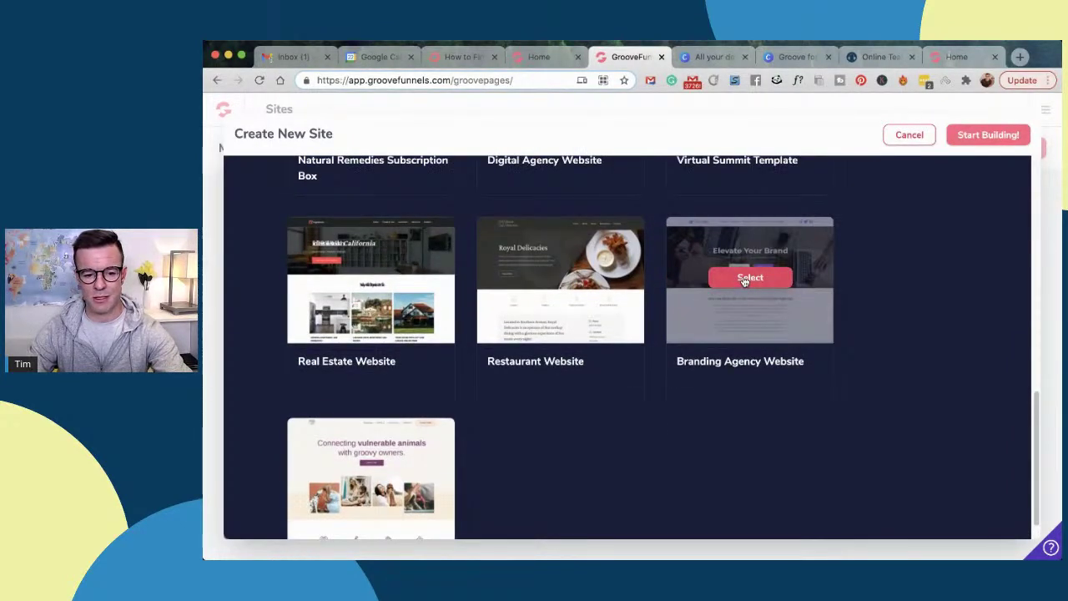
Create a site named "Demo Site for Teachers" from the Life Coach and Speaker template
scroll(460, 298, "up", 5)
left_click(374, 343)
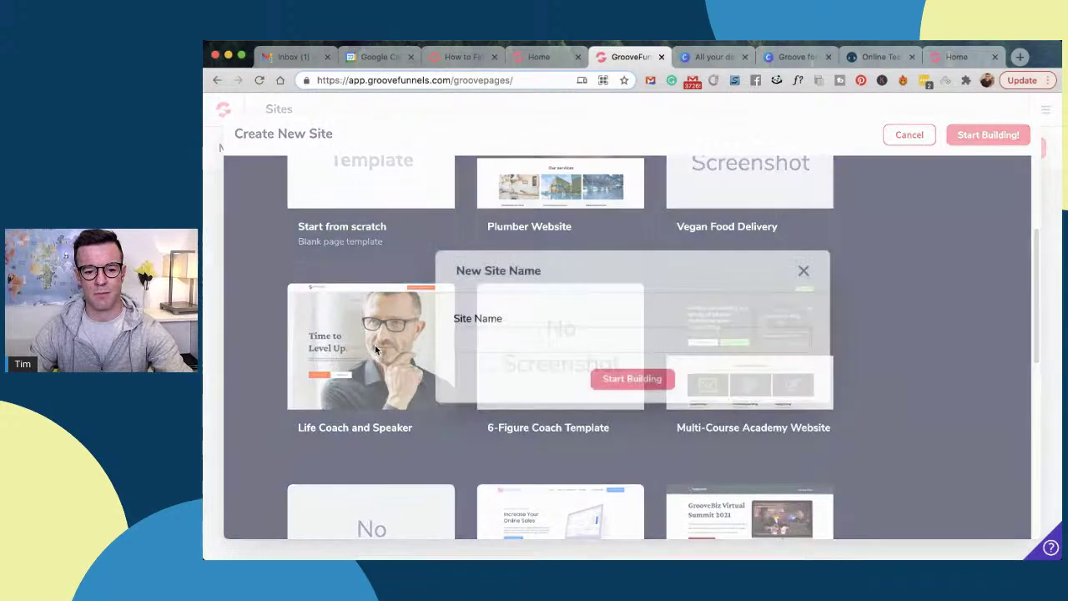
type("Demo Site for Teacher")
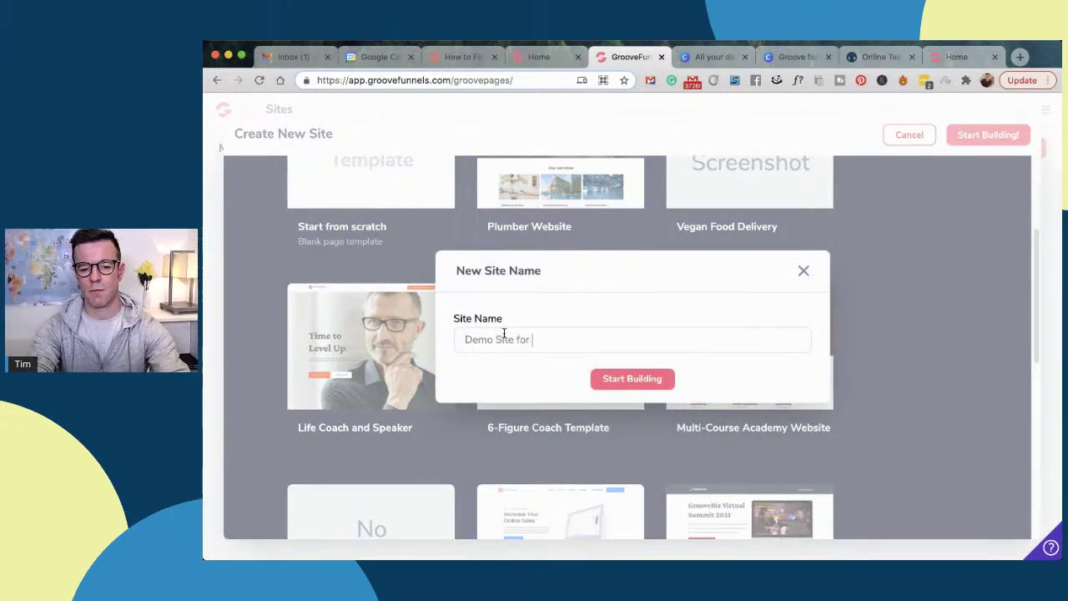
type("s")
left_click(612, 378)
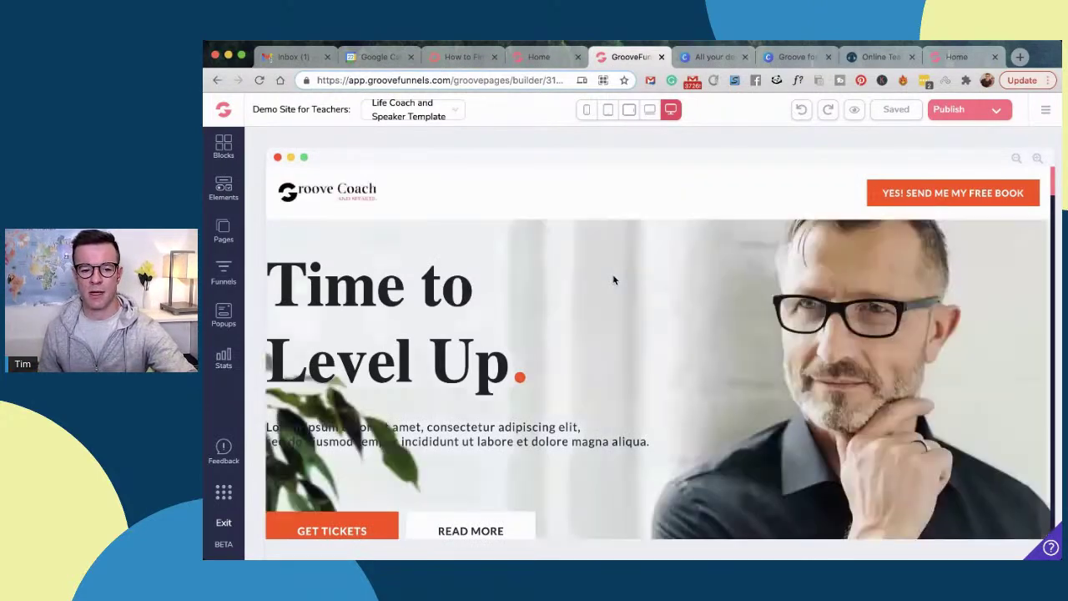
Add the maroon agency opt-in block from All Blocks to the page near the "Time to Level Up" headline
left_click(223, 147)
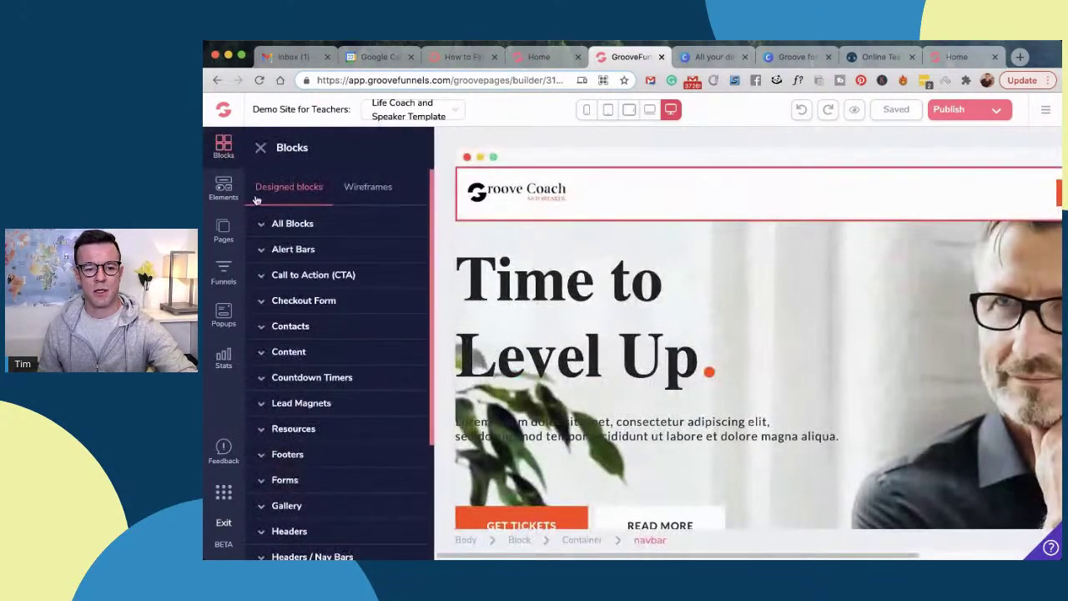
left_click(292, 223)
scroll(303, 334, "down", 2)
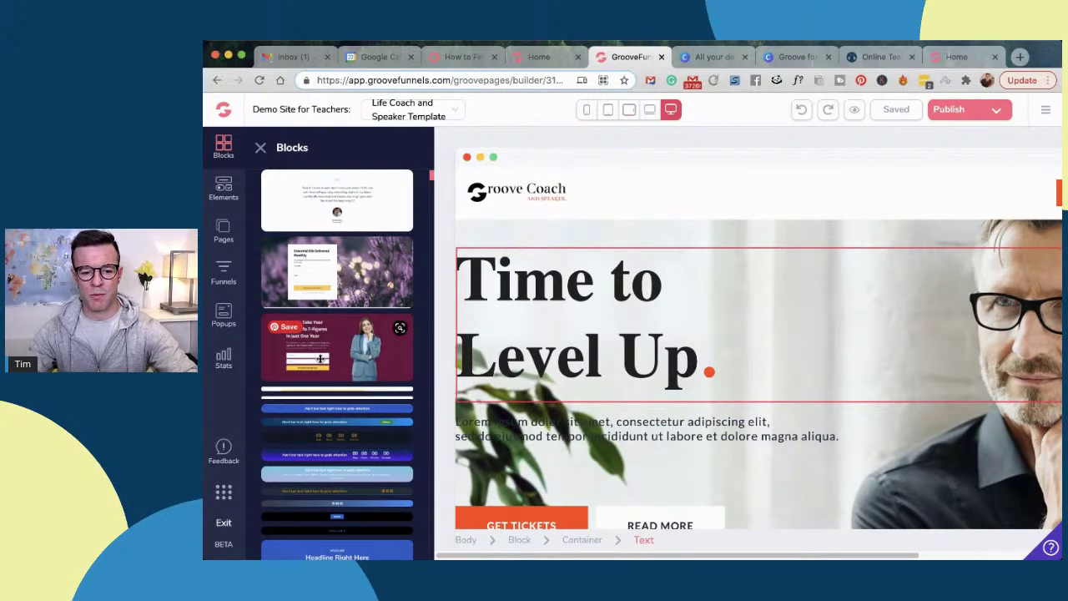
left_click_drag(452, 314, 560, 291)
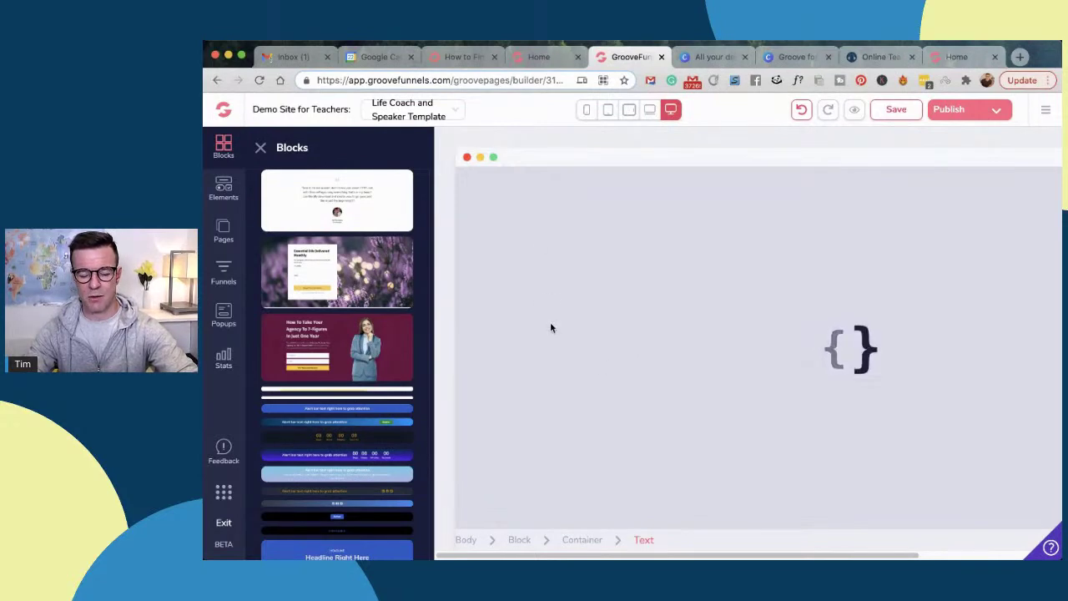
Look further down the page and review the designed blocks under All Blocks and Contacts
scroll(569, 354, "down", 15)
scroll(569, 357, "down", 5)
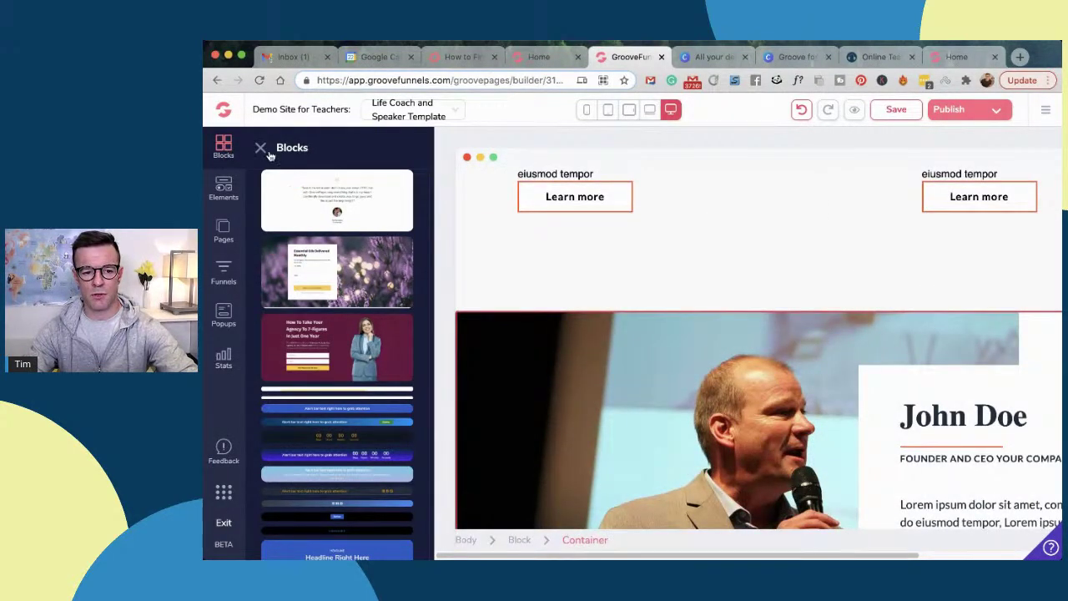
scroll(308, 303, "down", 10)
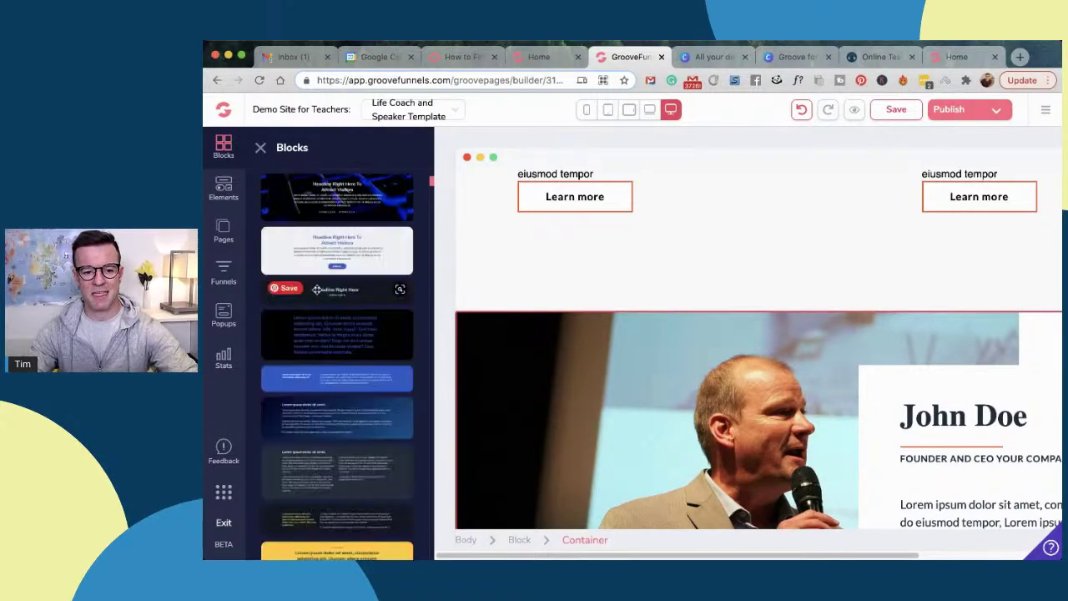
left_click(292, 223)
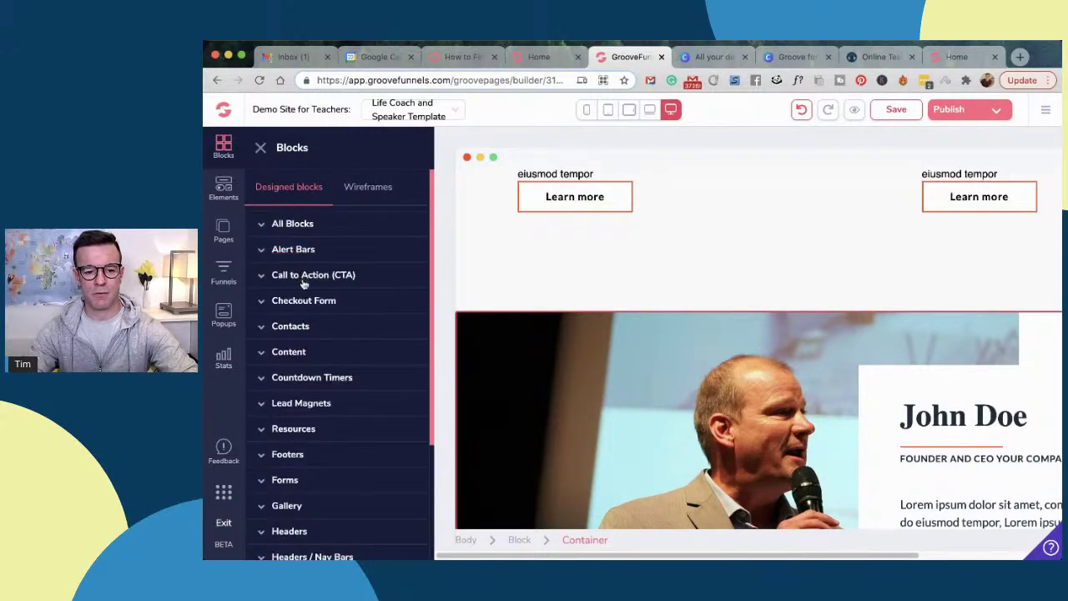
left_click(292, 327)
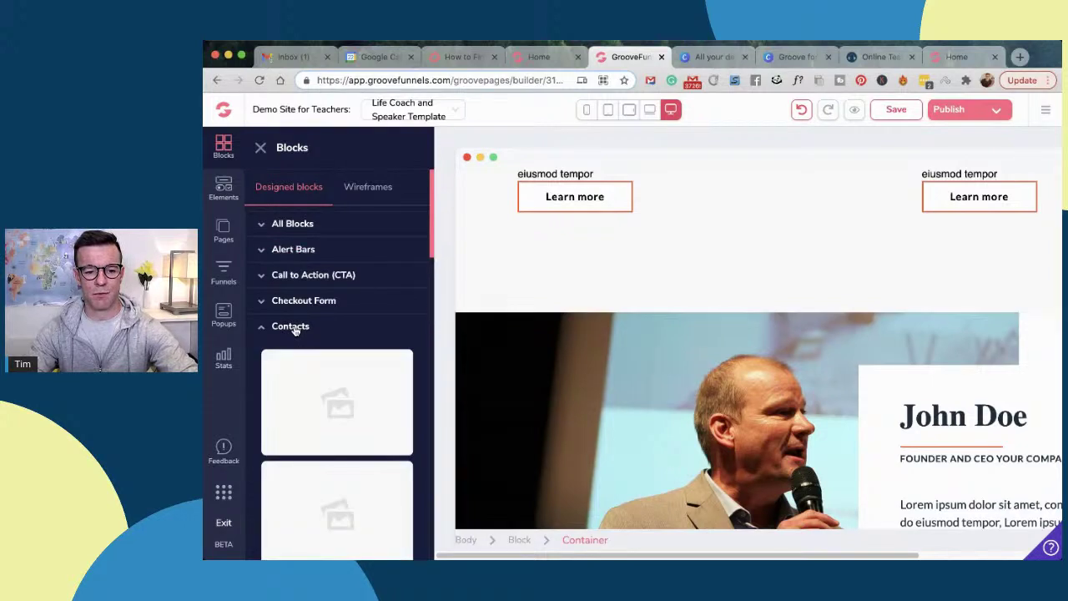
scroll(319, 381, "down", 5)
scroll(318, 381, "down", 10)
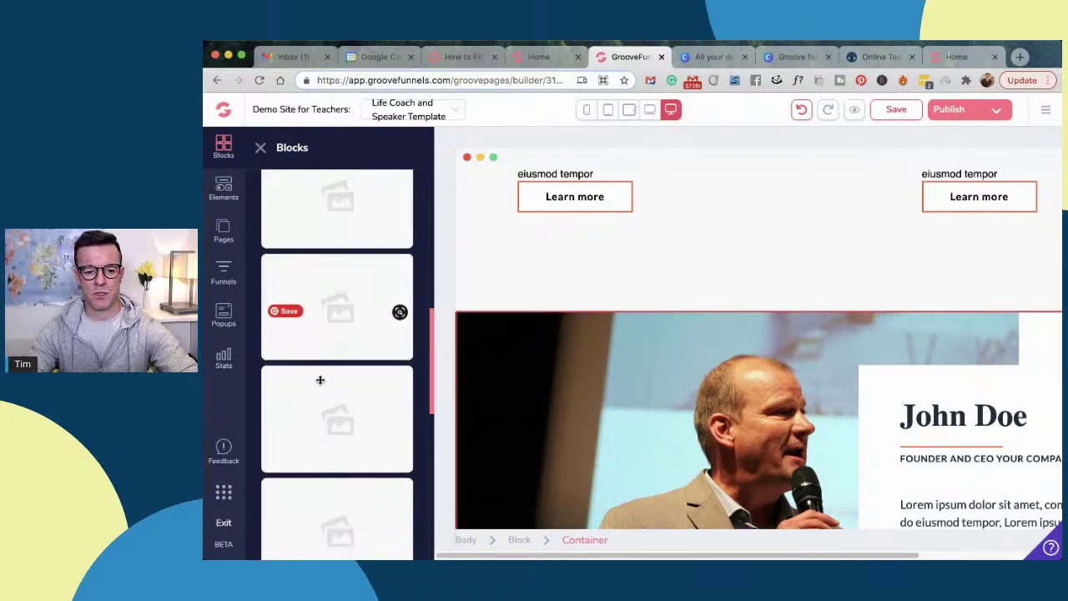
Try to add the two-image "Delivered to your door, for free" Content block above the John Doe section
scroll(309, 351, "up", 1)
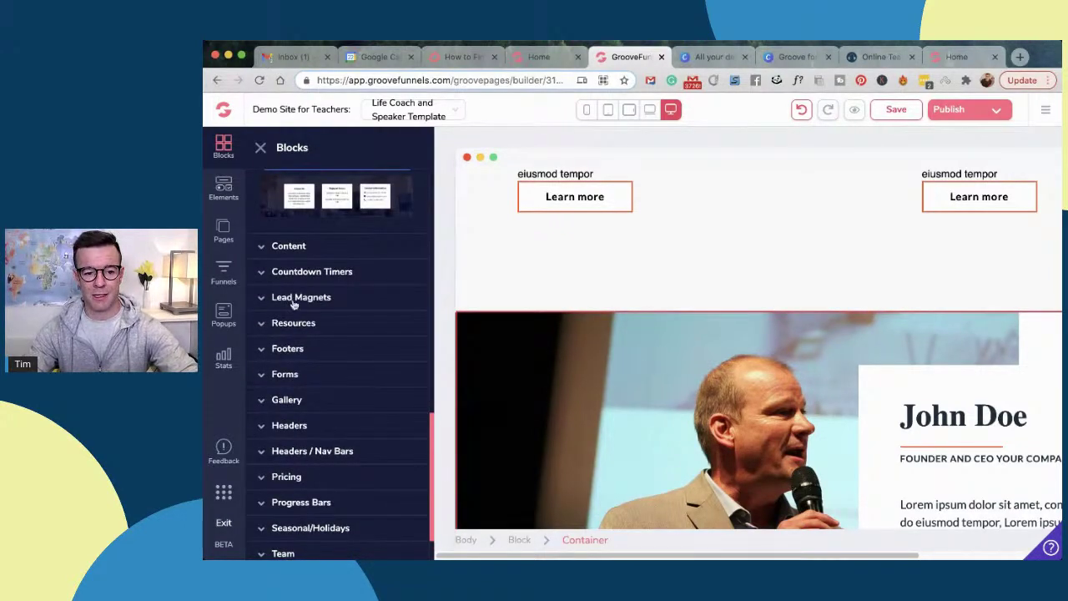
left_click(286, 247)
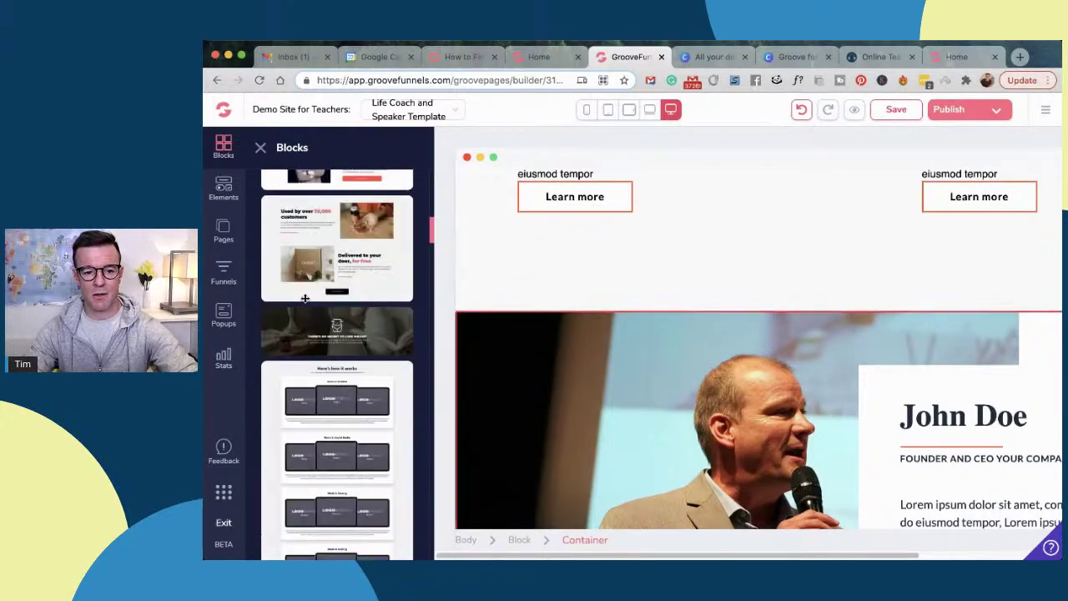
left_click_drag(311, 256, 544, 332)
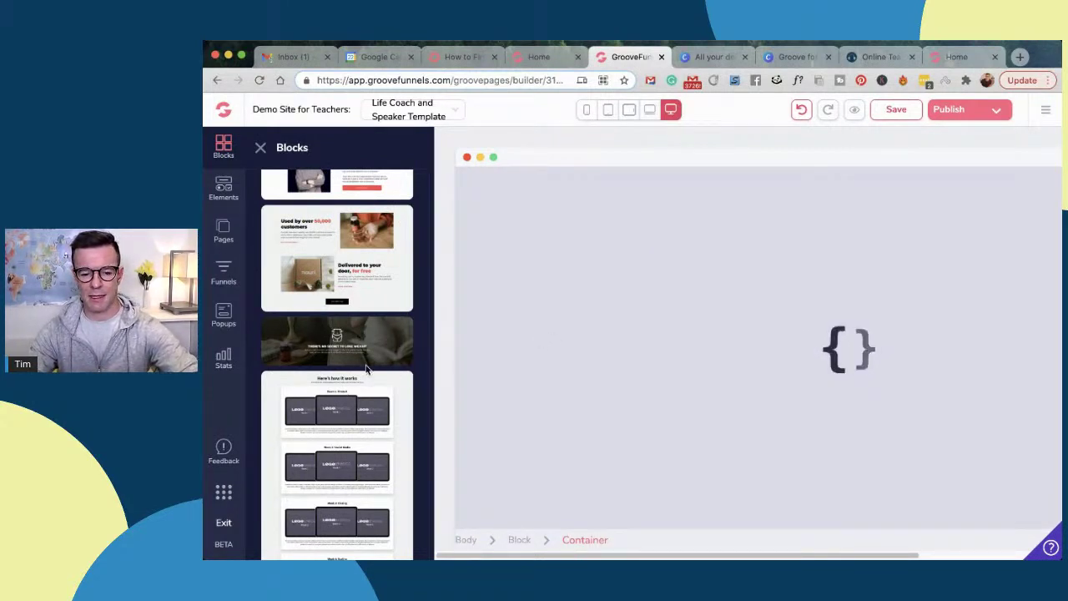
Insert the light six-feature block from the Resources category between the "Learn more" section and the John Doe section
scroll(366, 362, "down", 5)
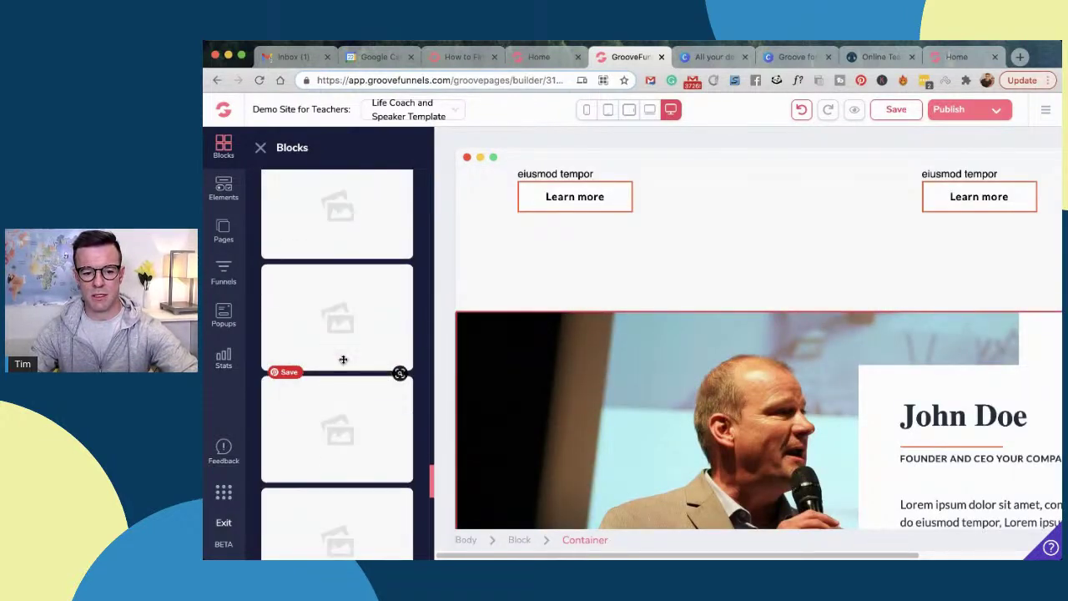
scroll(322, 358, "down", 4)
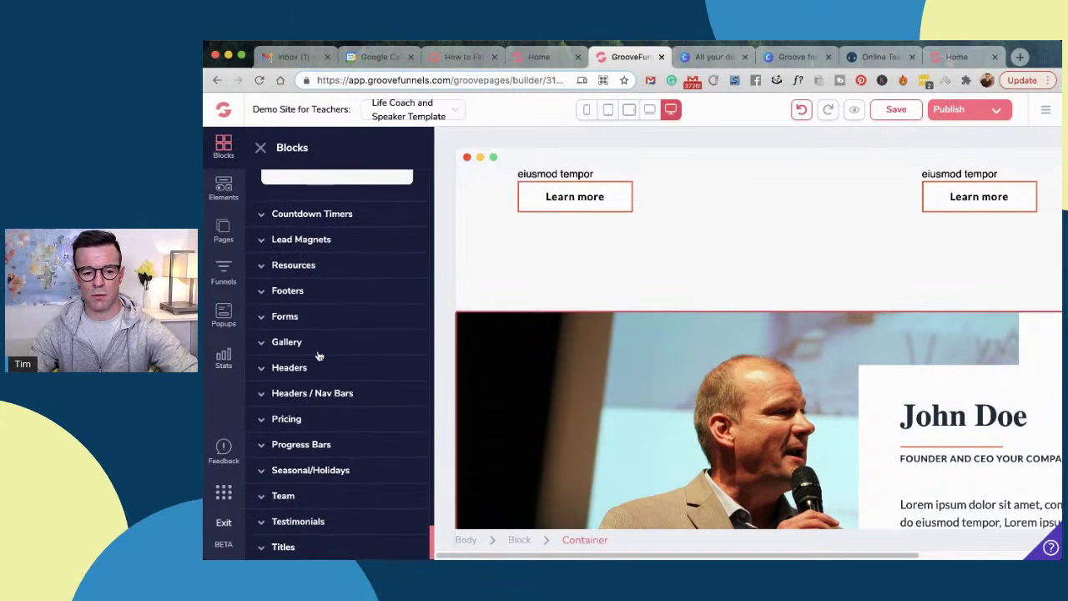
left_click(262, 268)
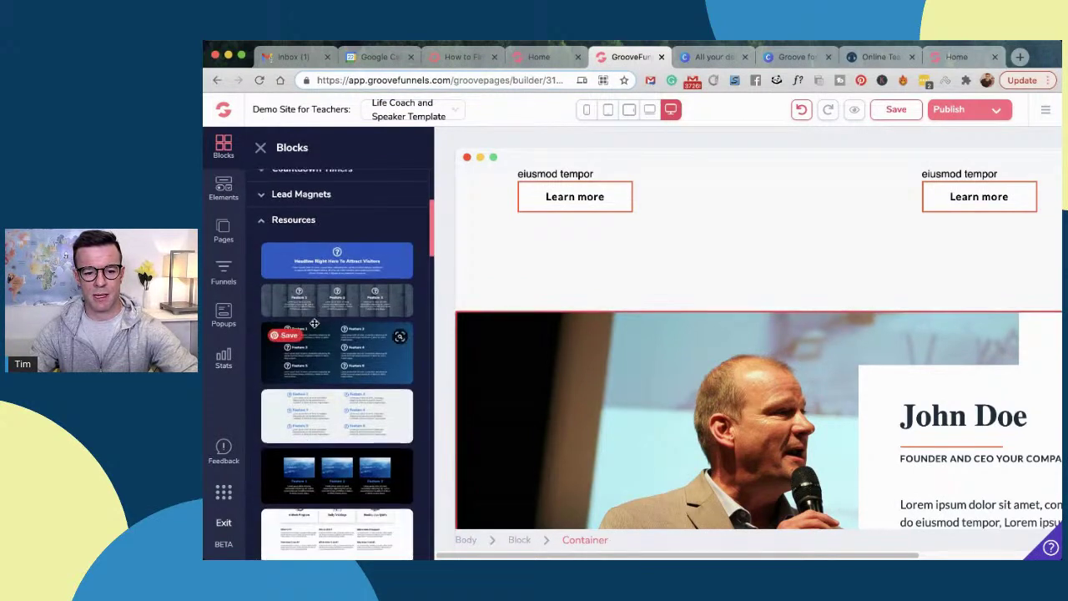
left_click_drag(341, 411, 539, 331)
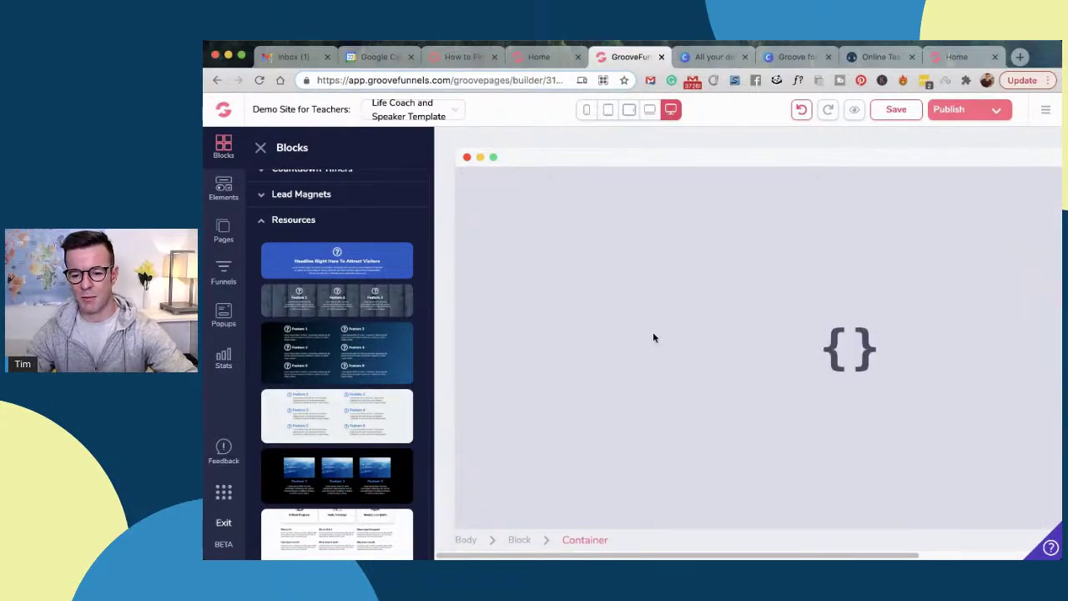
Change the "Feature 1" heading to "Live Yoga Classes" and open that heading's text style settings
key("ctrl+minus")
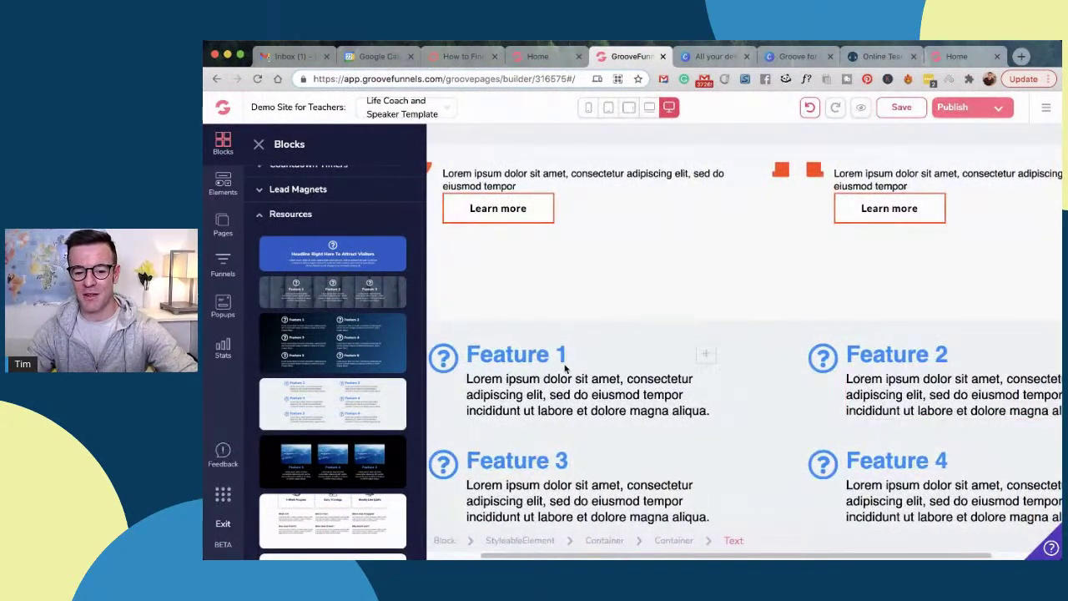
double_click(526, 354)
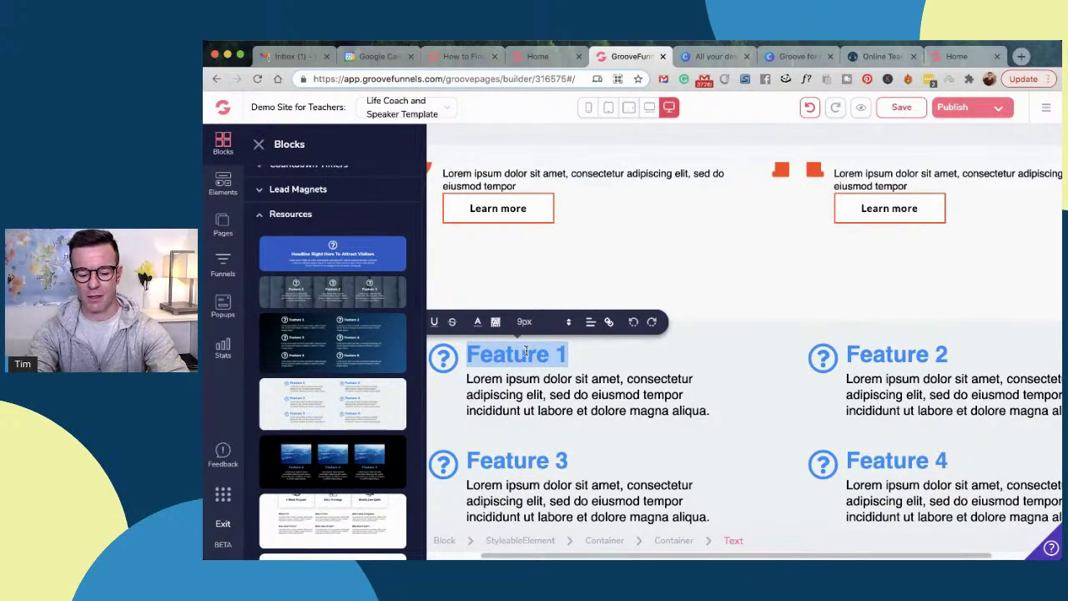
type("Liv")
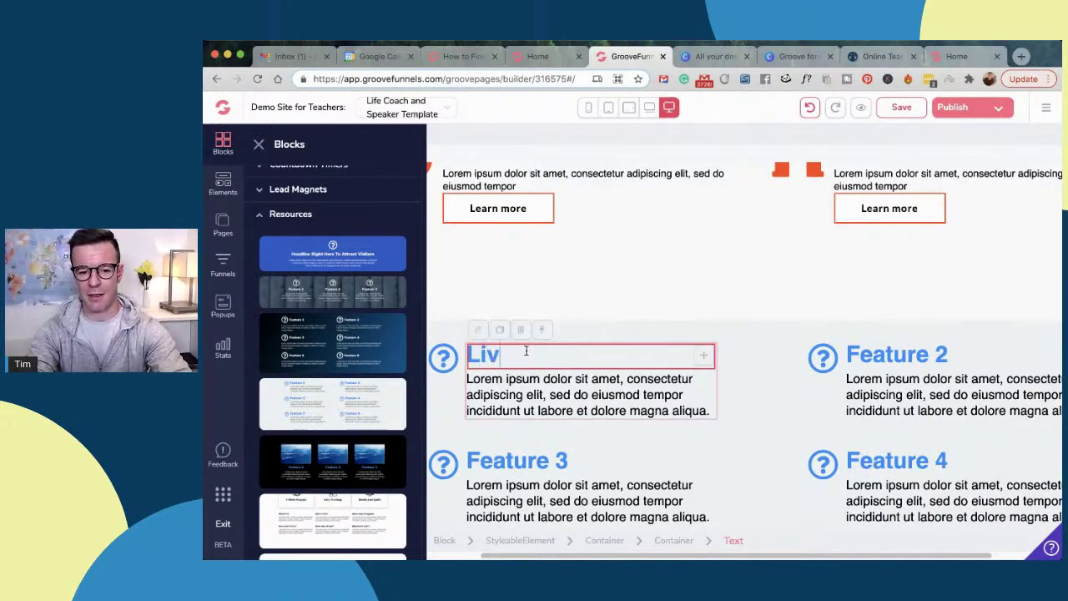
type("e Yoga Cl")
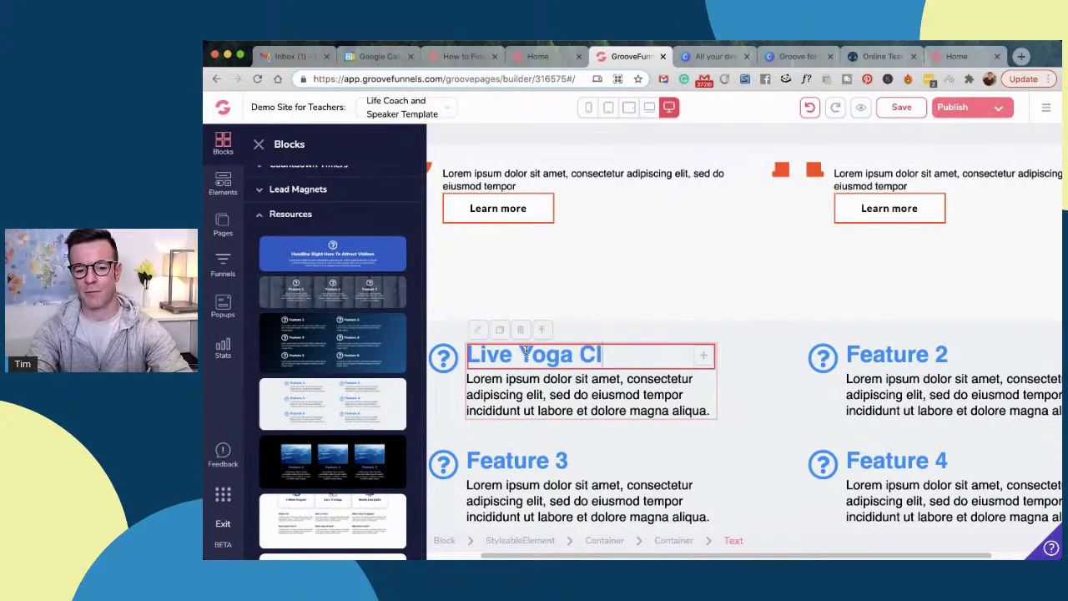
type("asses")
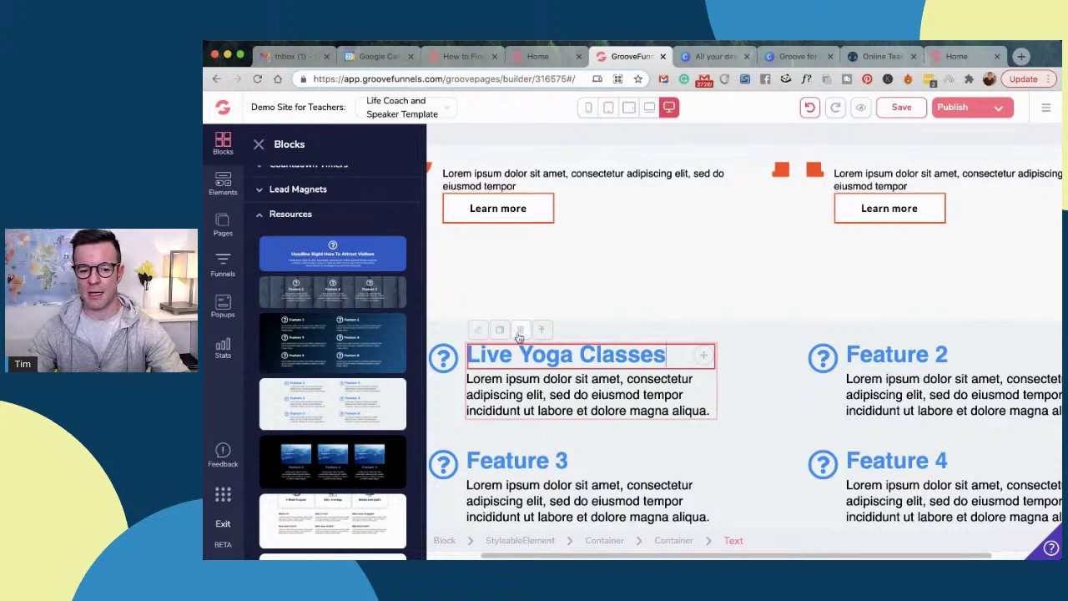
left_click(481, 333)
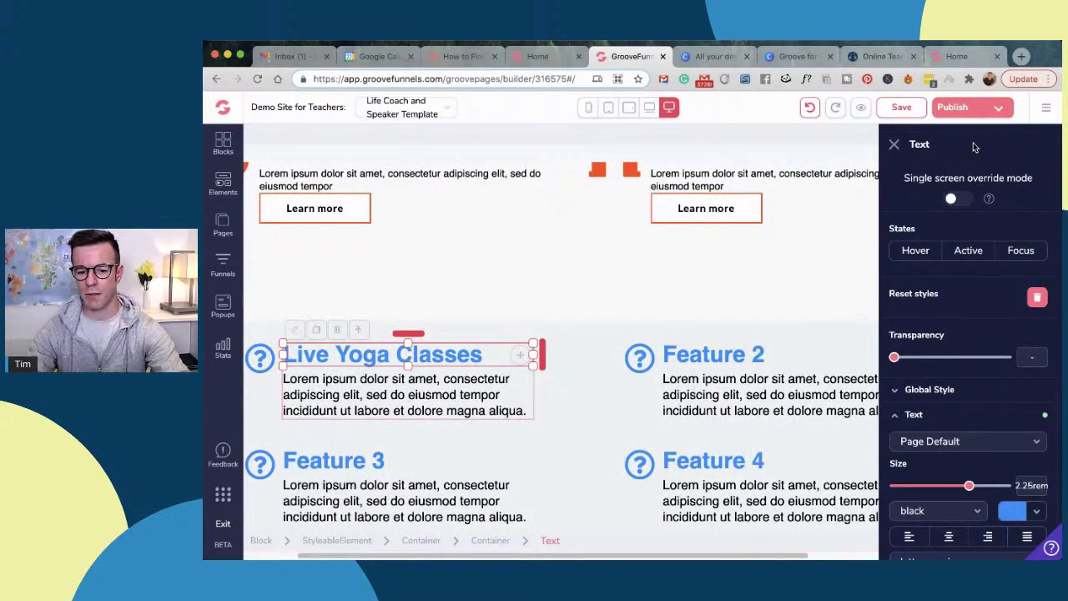
Open the demo site's publish settings and list the domains available for publishing
left_click(978, 113)
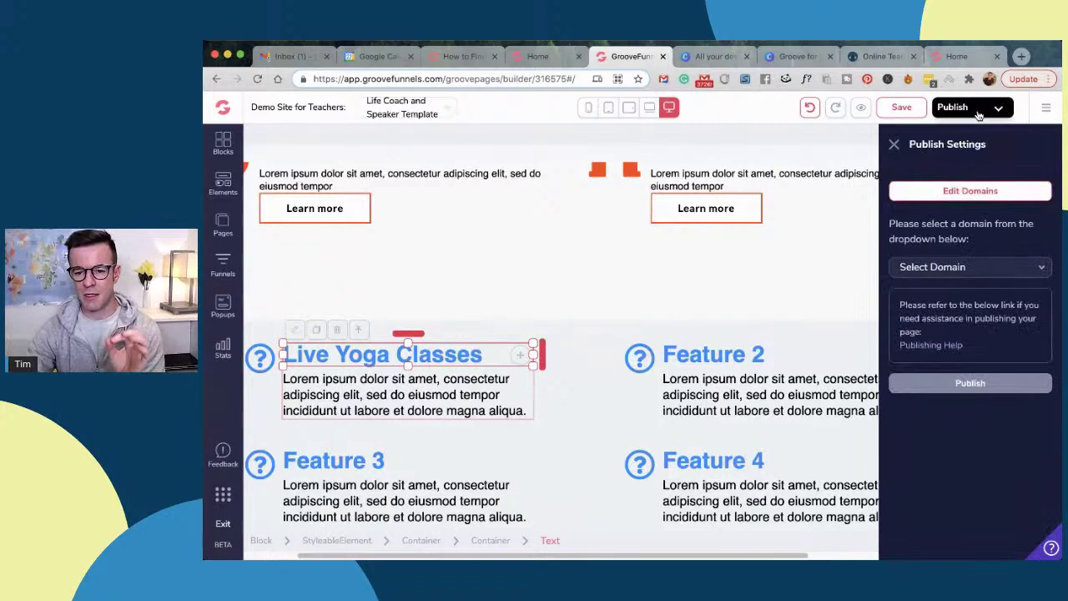
left_click(948, 266)
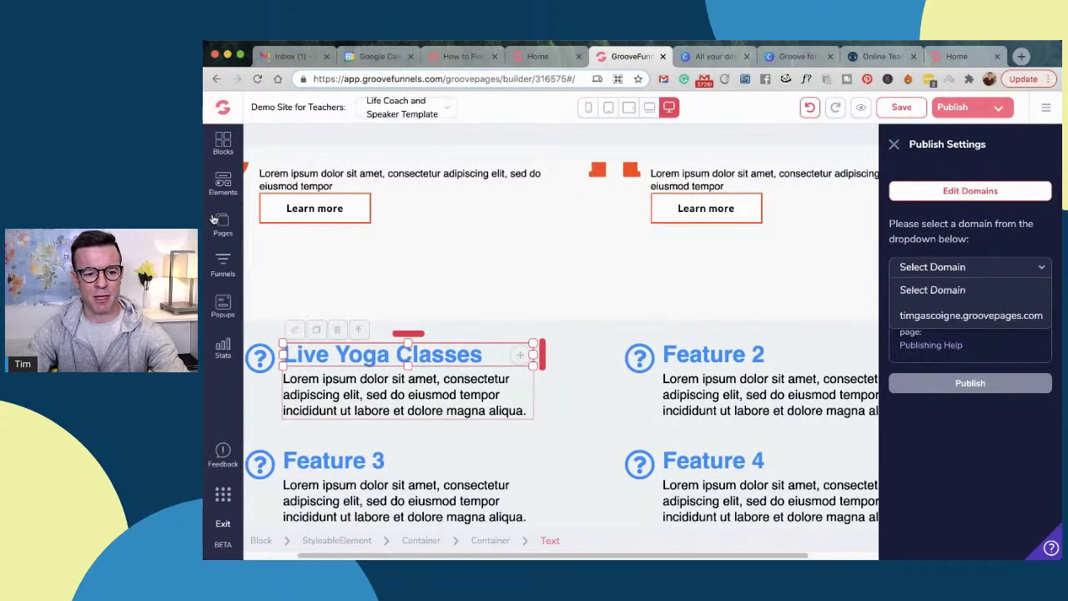
Leave the demo site for the dashboard and open the third site under GroovePages in the editor
left_click(230, 102)
left_click(225, 106)
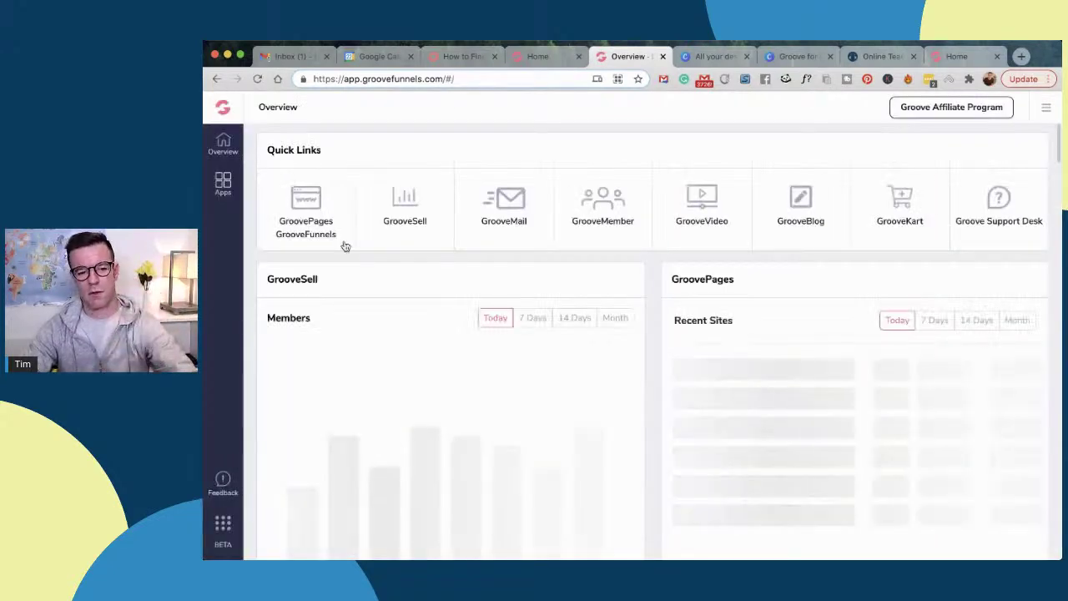
left_click(316, 226)
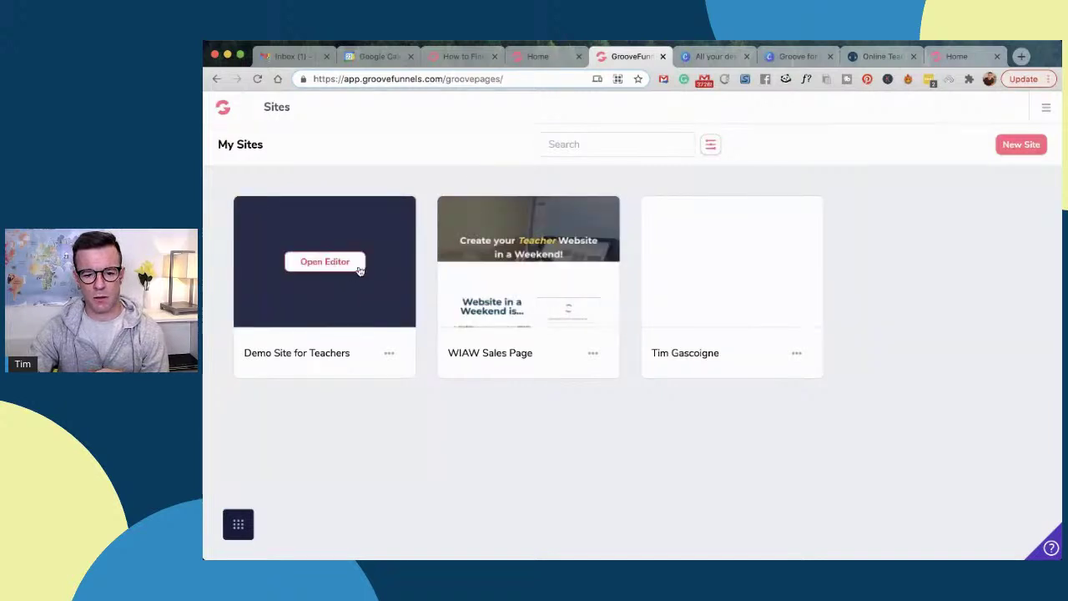
left_click(708, 264)
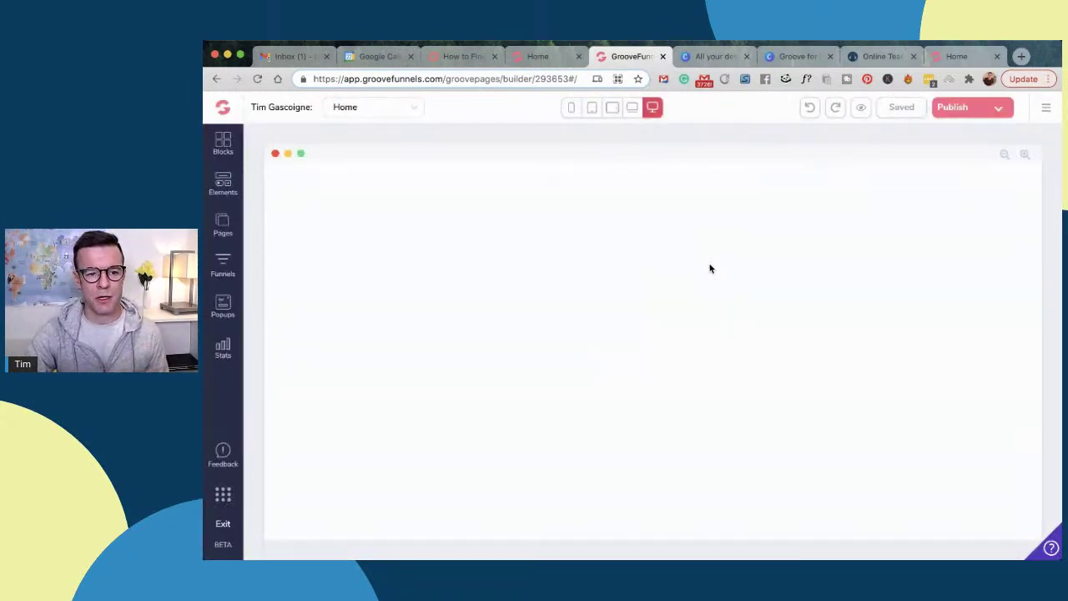
Open the Bootcamp Free Course funnel and view its sales page, Coaching Upsell page and Bootcamp Course Thank You Page
left_click(224, 265)
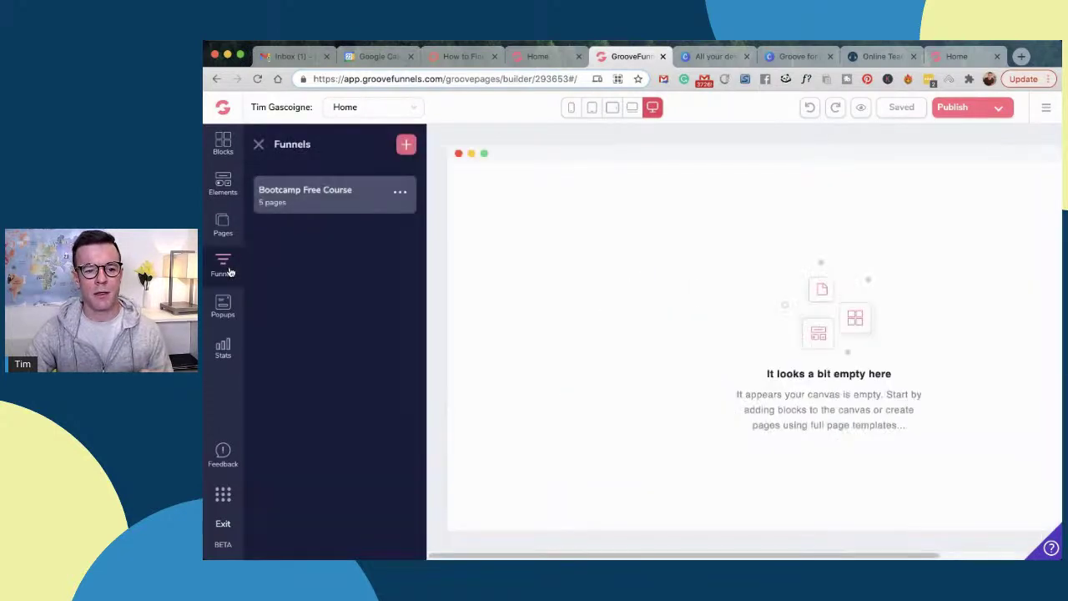
left_click(298, 206)
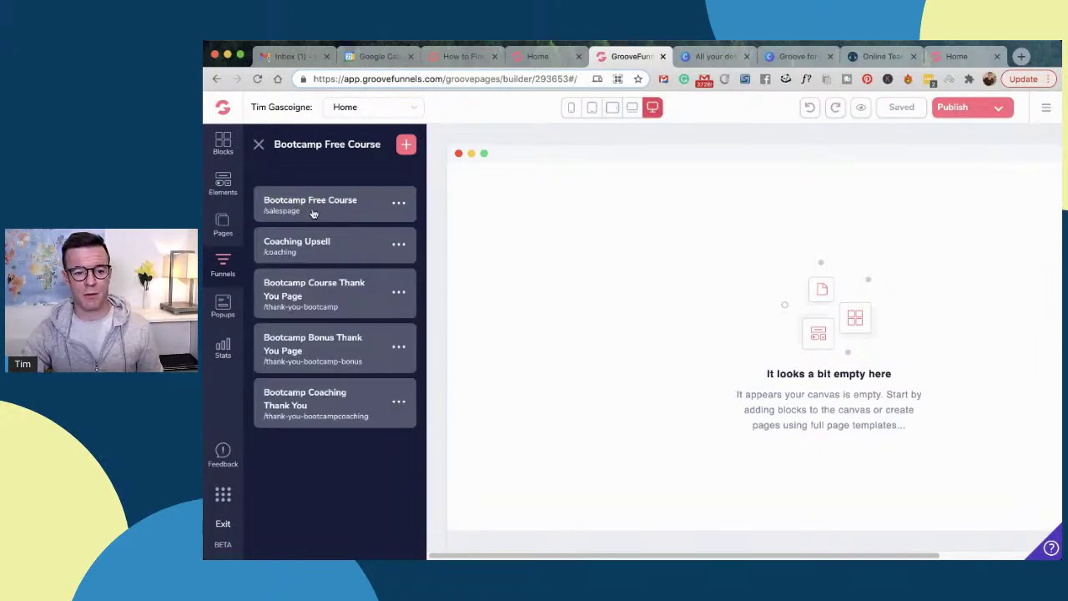
left_click(315, 211)
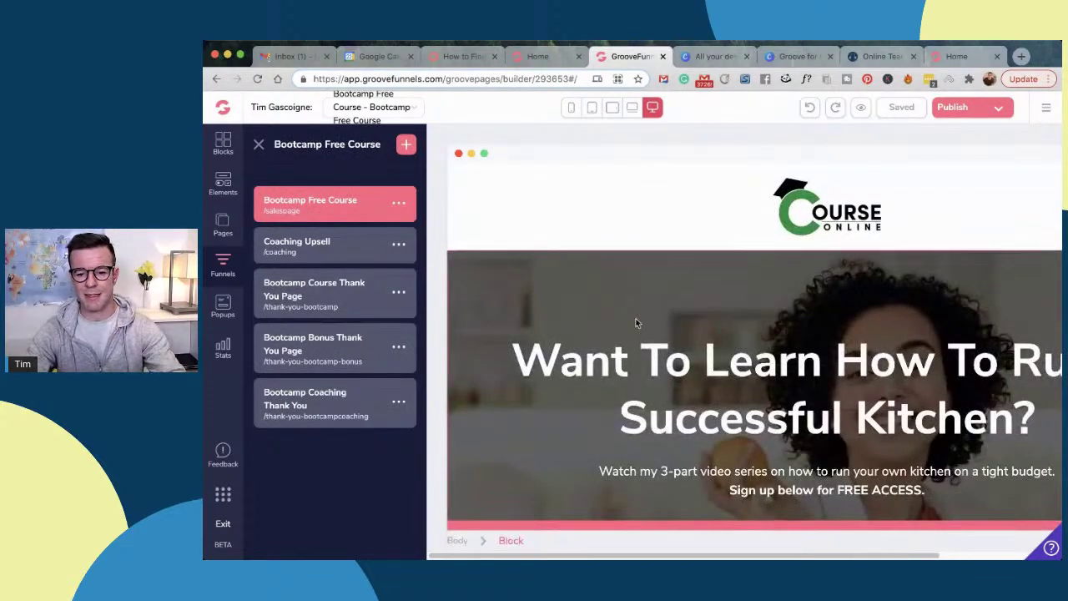
scroll(634, 319, "down", 15)
scroll(636, 318, "up", 2)
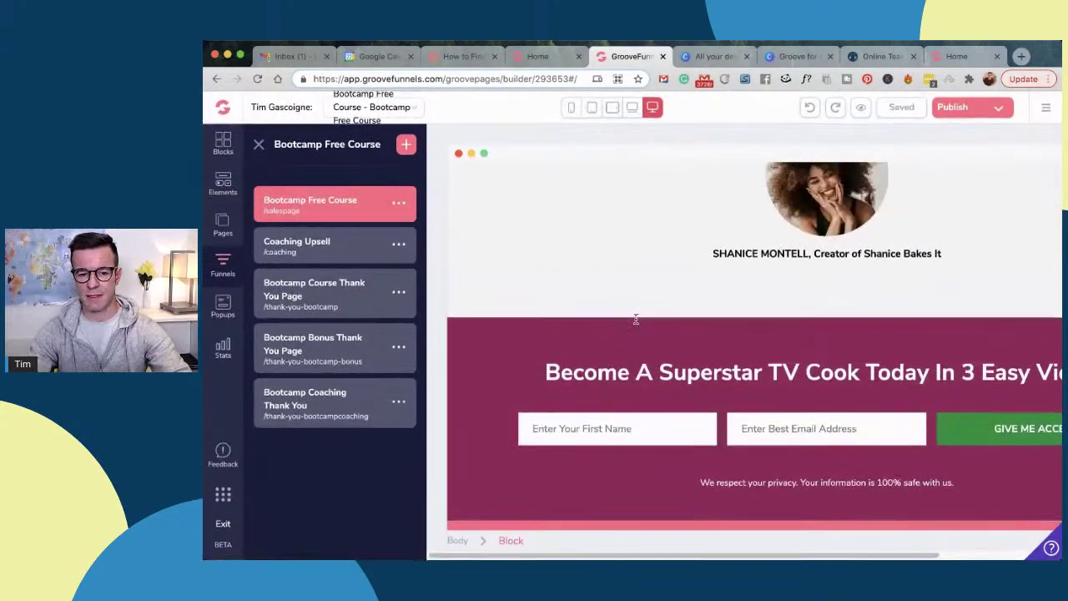
left_click(314, 247)
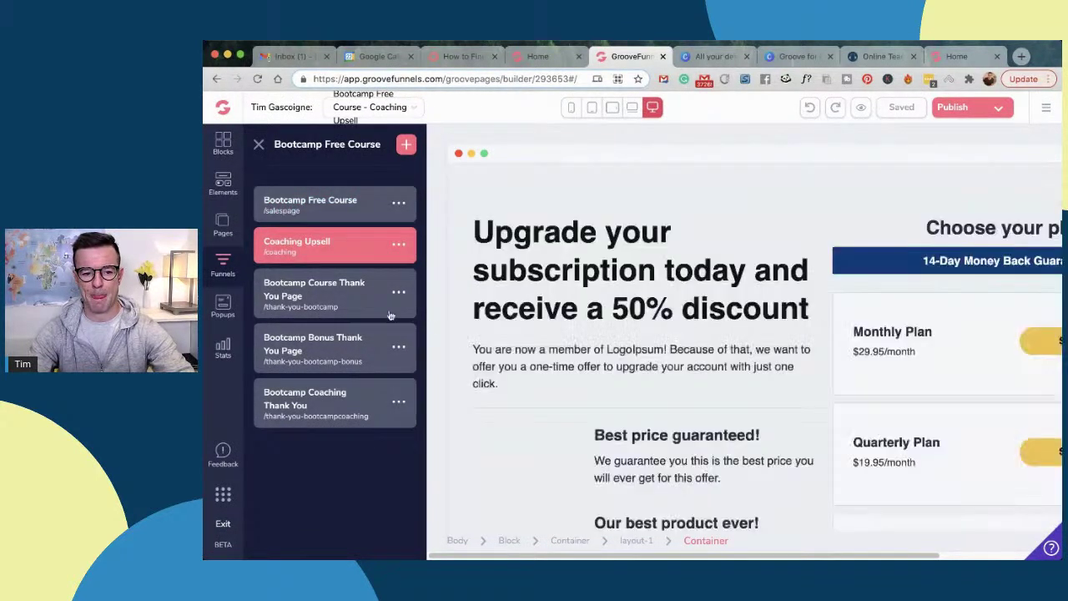
left_click(307, 300)
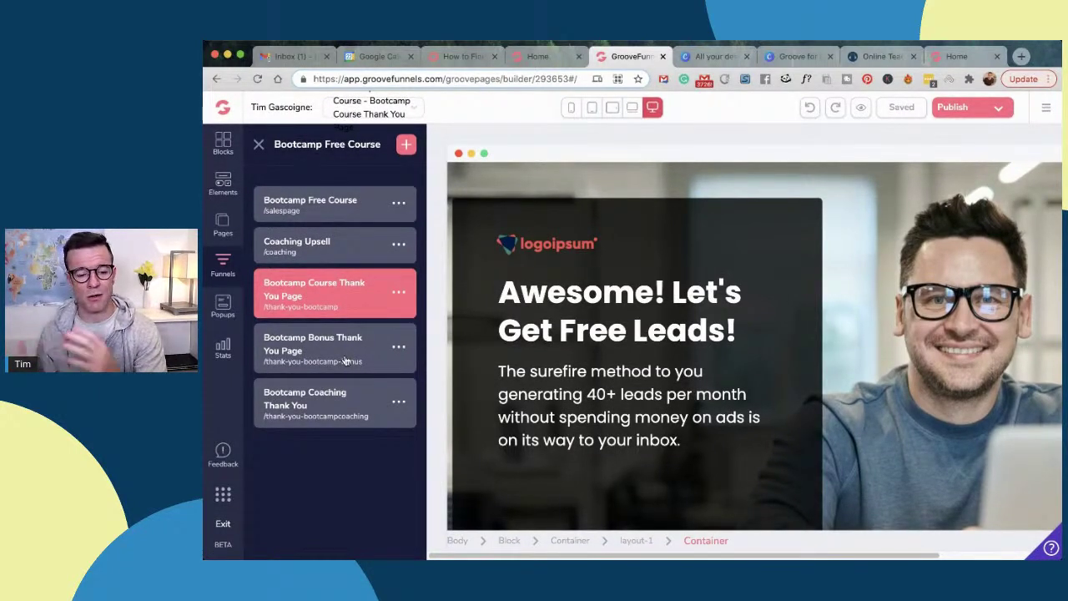
Return to the funnel's Bootcamp Free Course sales page and review its sign-up form and "Here's What You'll Learn" section
left_click(336, 217)
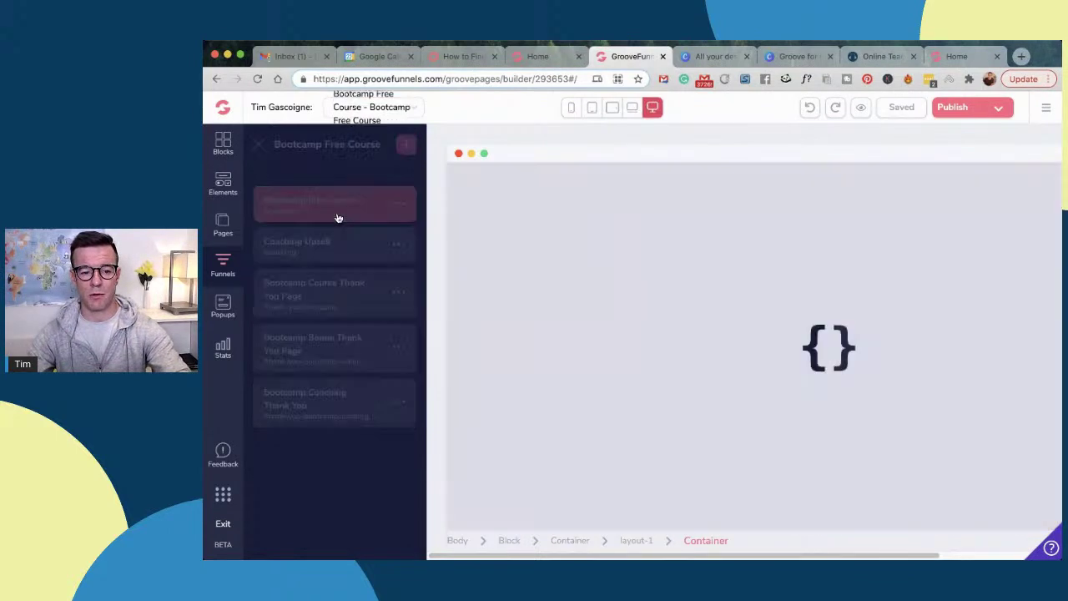
scroll(737, 399, "down", 3)
scroll(737, 399, "down", 3)
scroll(737, 399, "up", 5)
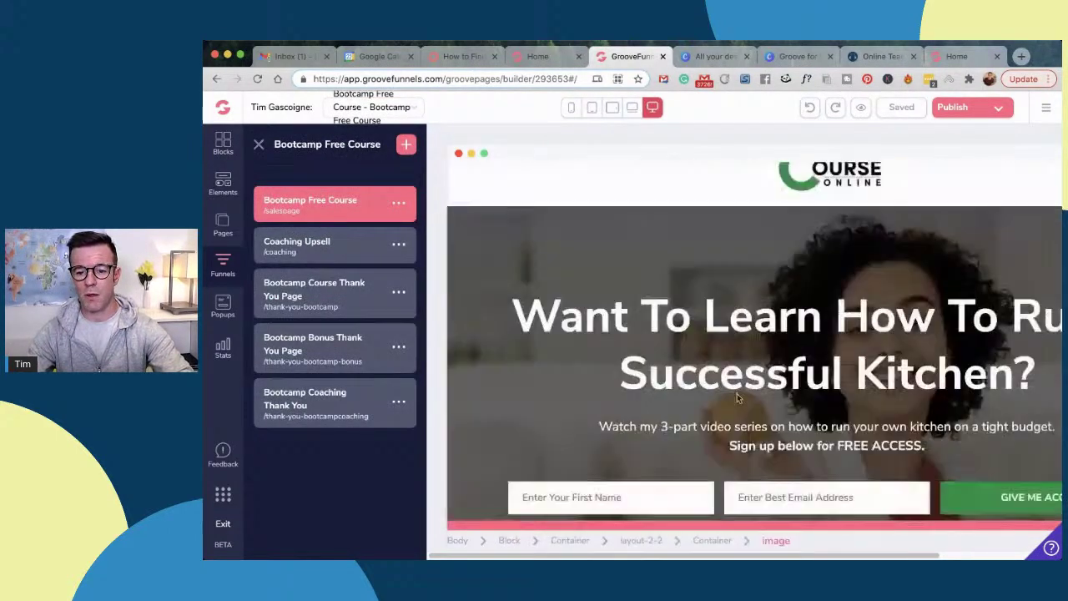
scroll(737, 393, "down", 1)
scroll(737, 393, "down", 3)
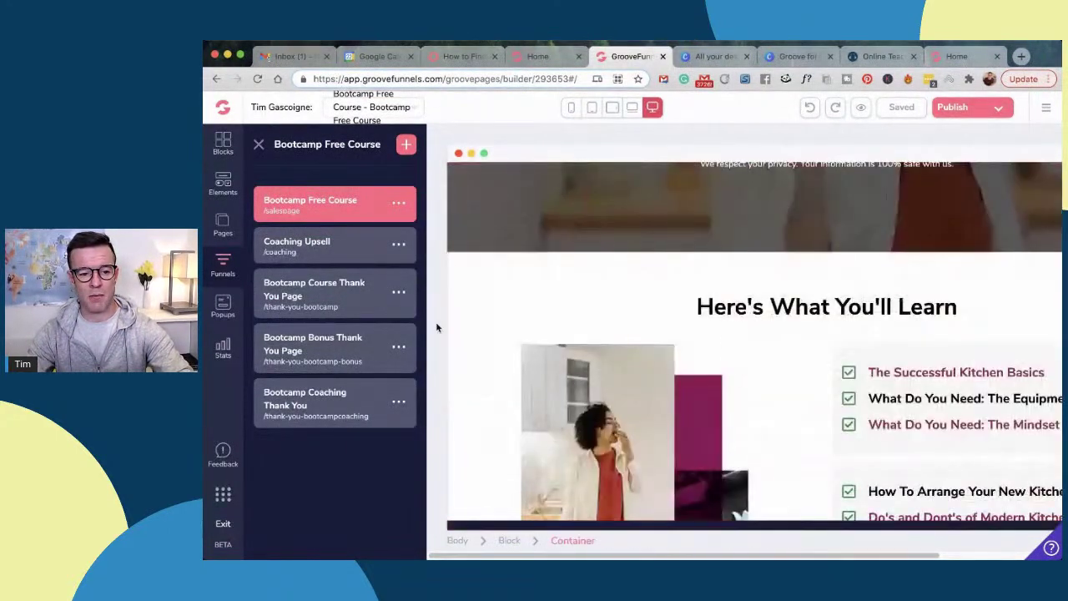
Switch to the Coaching Upsell page and examine its discount offer and the monthly, quarterly and annual plans
left_click(331, 256)
scroll(934, 356, "up", 5)
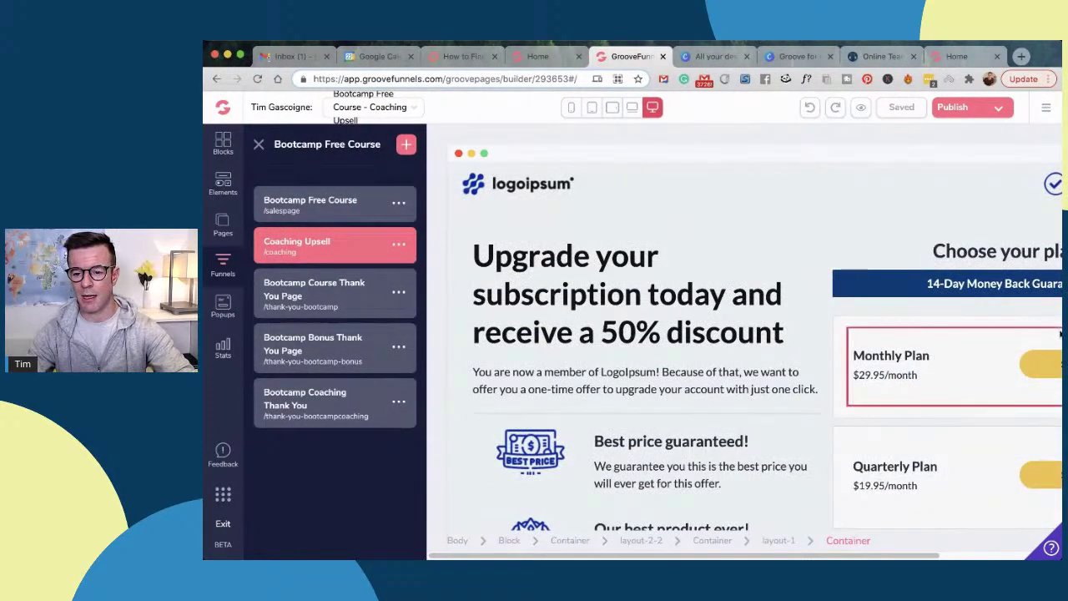
scroll(977, 359, "right", 3)
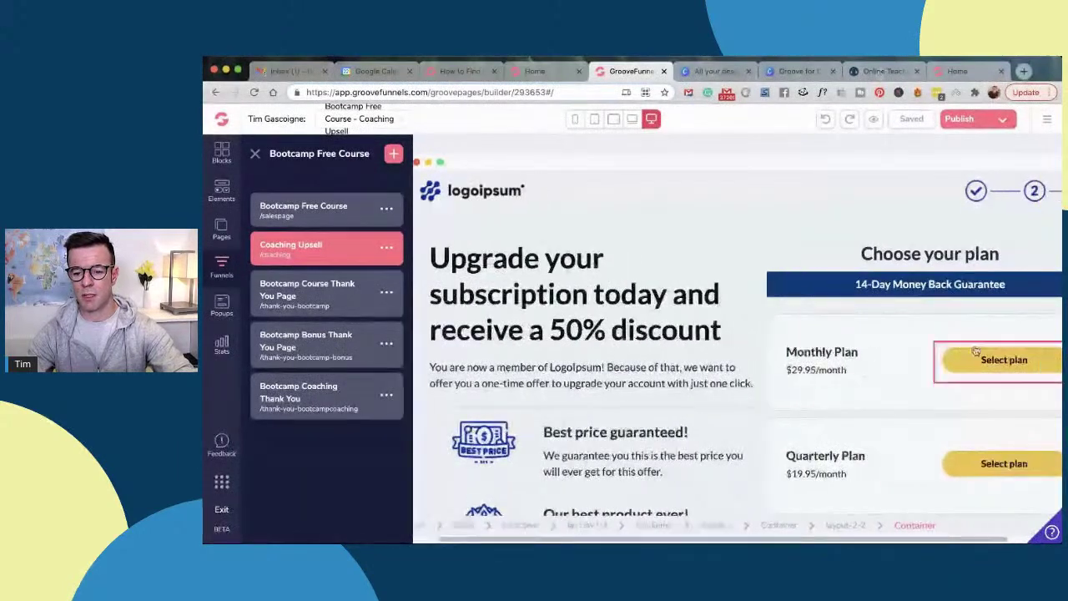
scroll(937, 397, "down", 1)
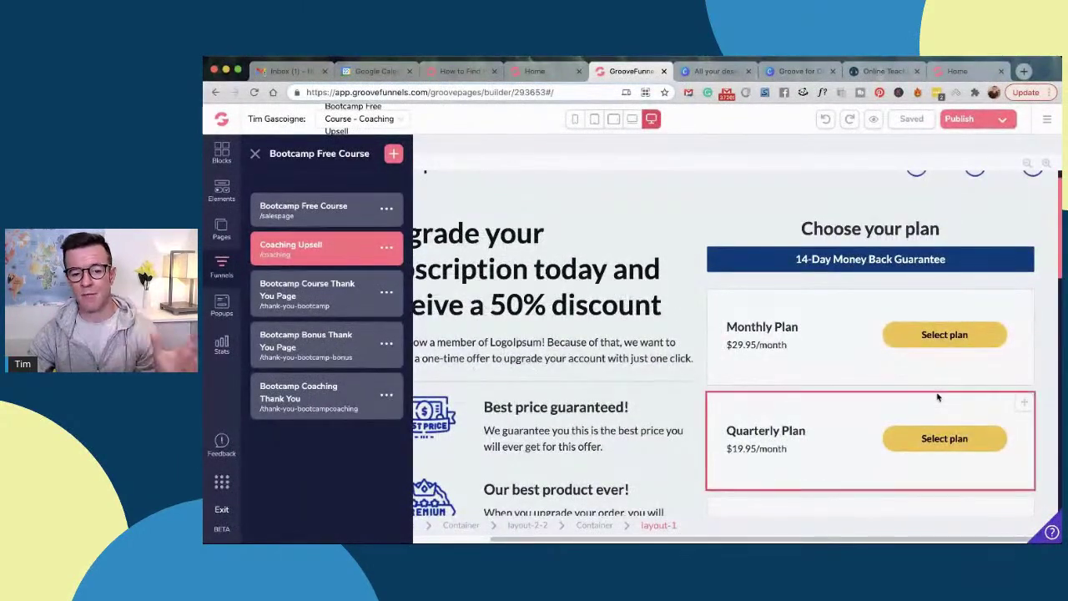
scroll(937, 398, "down", 3)
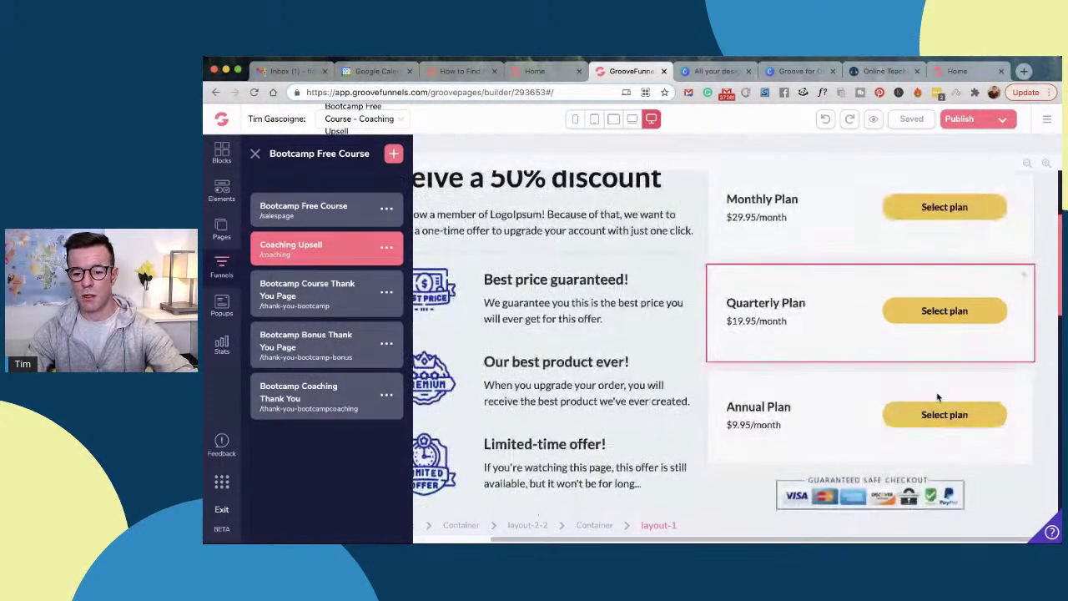
scroll(949, 412, "up", 2)
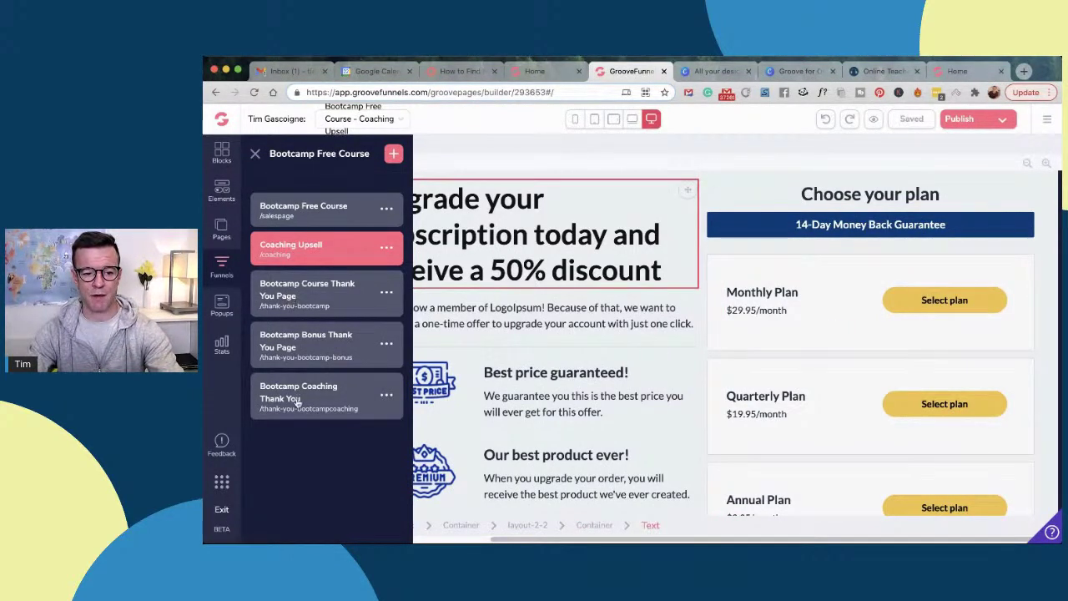
Go back to the dashboard and open the WIAW Sales Page site from GroovePages in the editor
left_click(219, 124)
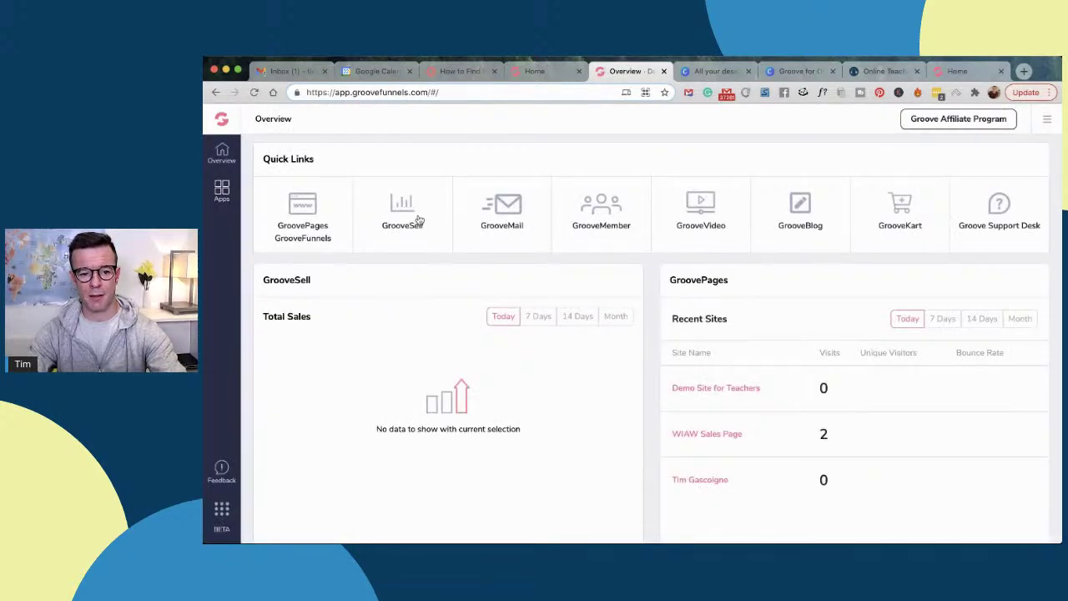
left_click(317, 229)
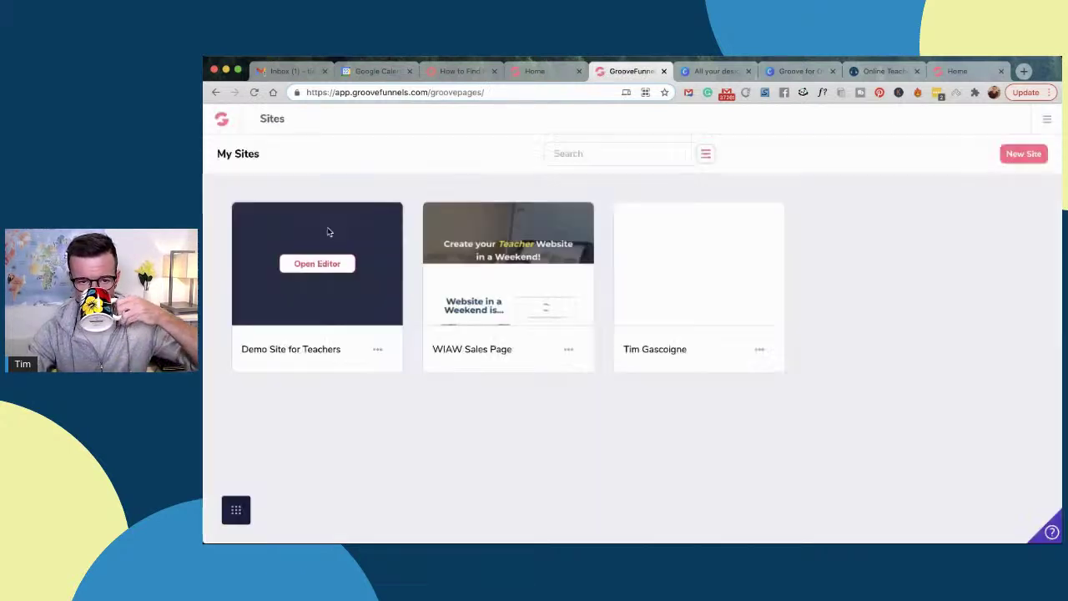
left_click(490, 268)
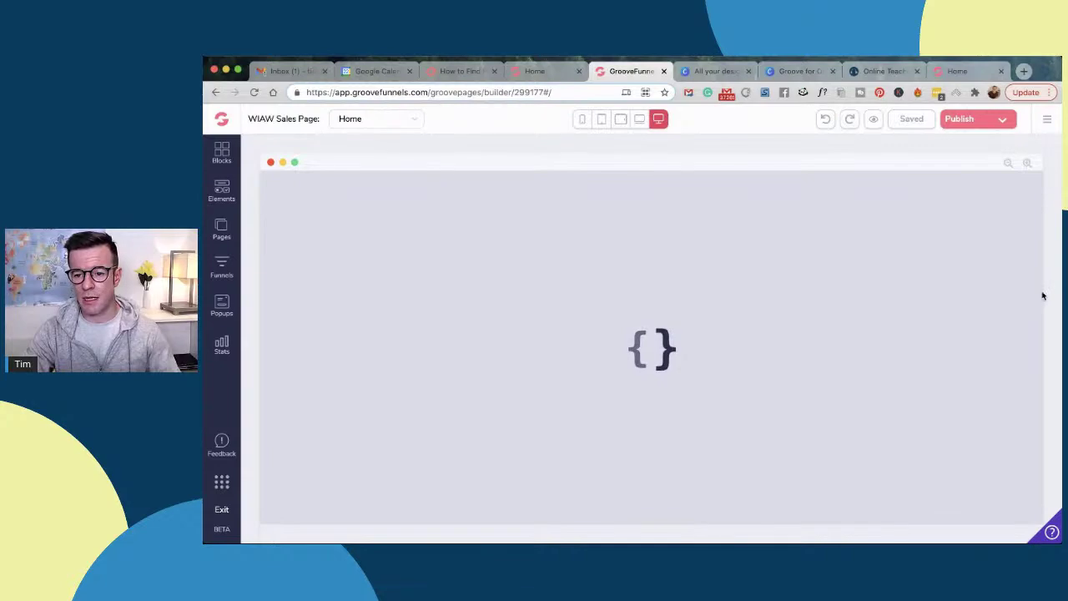
Review the WIAW Sales Page, examining its embedded GrooveSell checkout form and the content sections below it
scroll(936, 327, "down", 6)
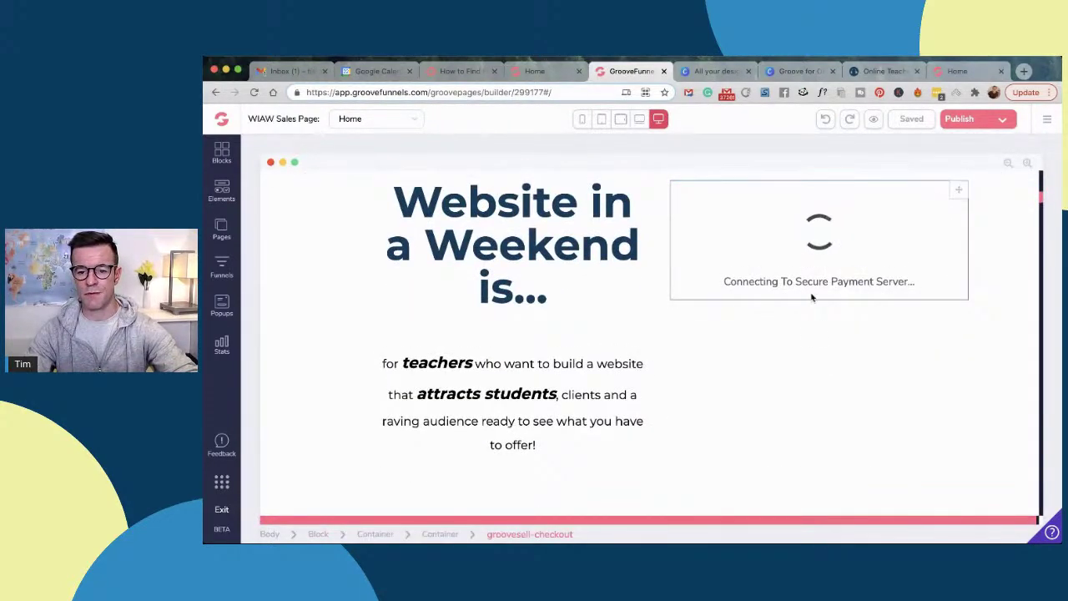
scroll(833, 257, "down", 3)
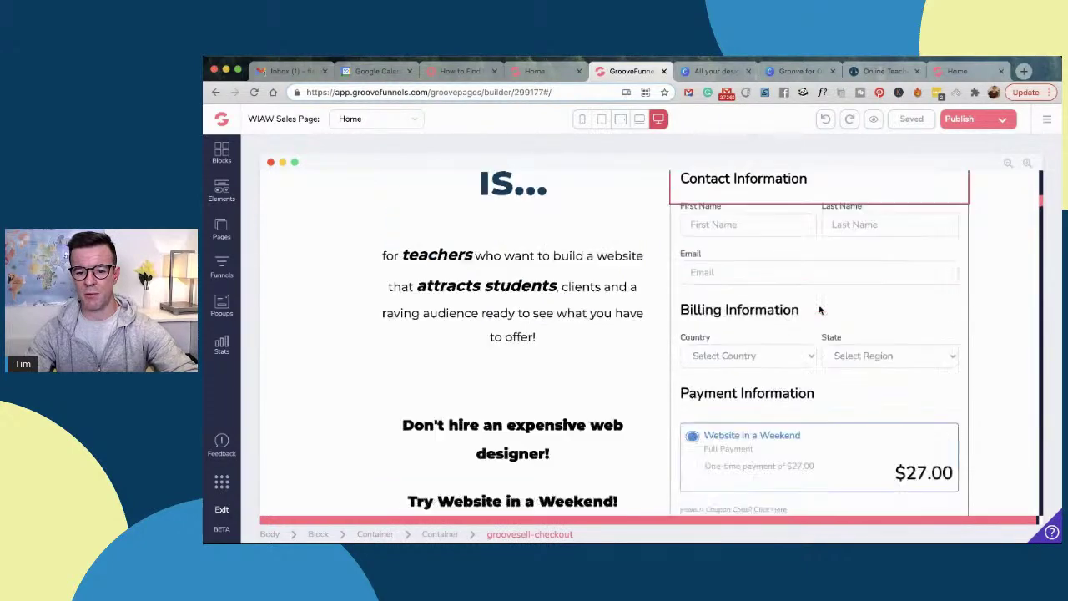
scroll(783, 453, "up", 2)
scroll(783, 453, "down", 2)
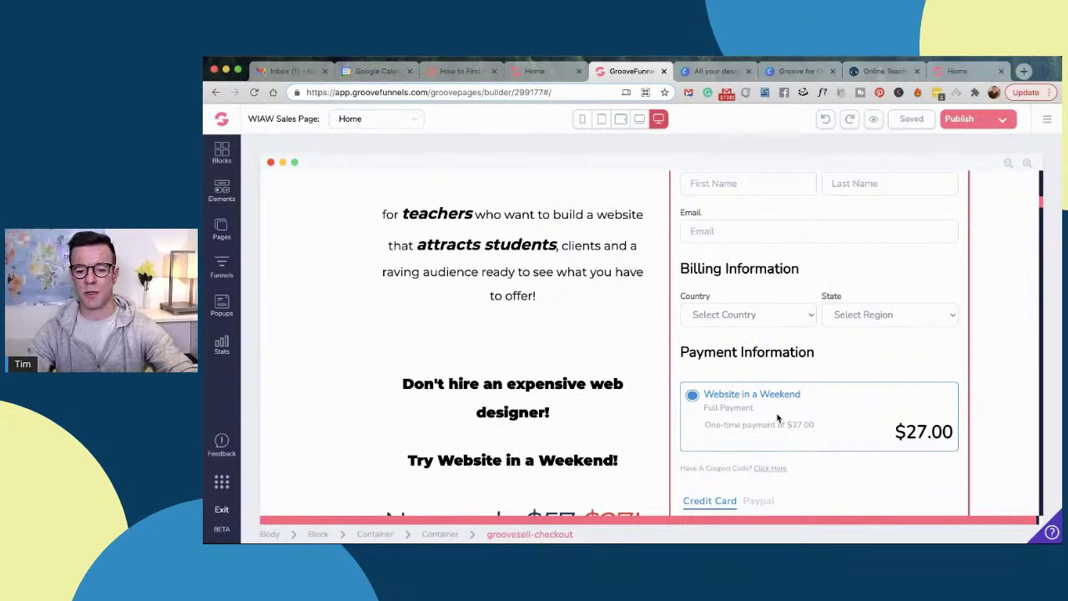
scroll(582, 396, "down", 8)
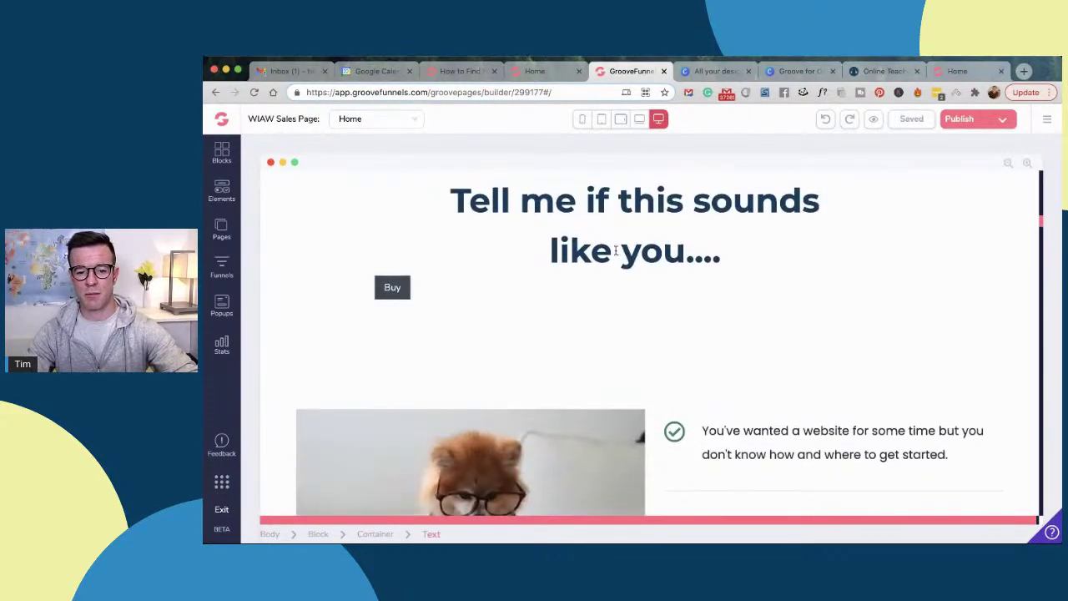
scroll(612, 286, "down", 8)
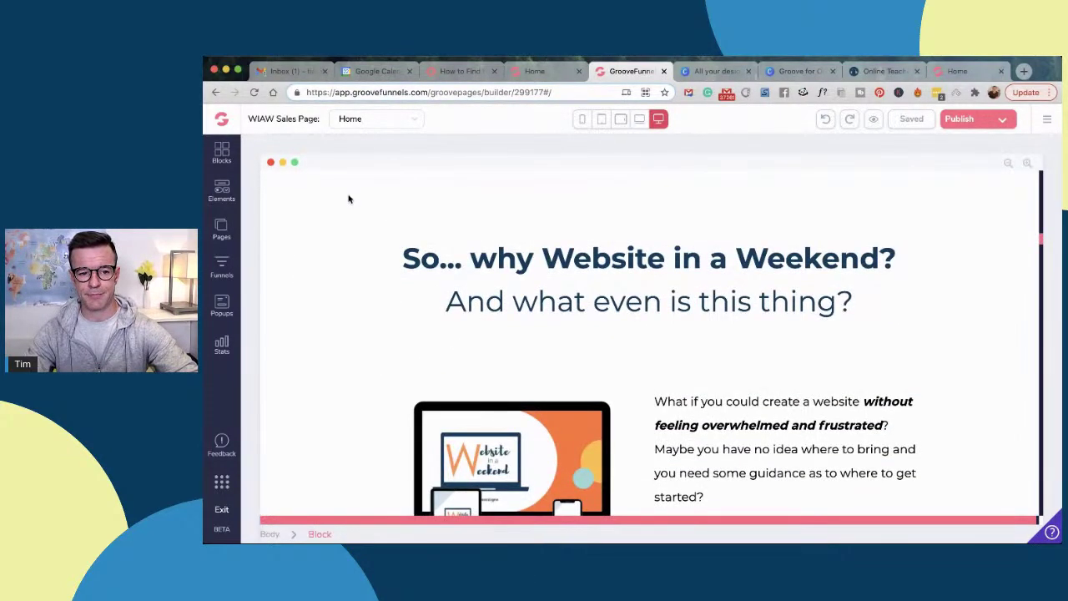
scroll(351, 198, "up", 10)
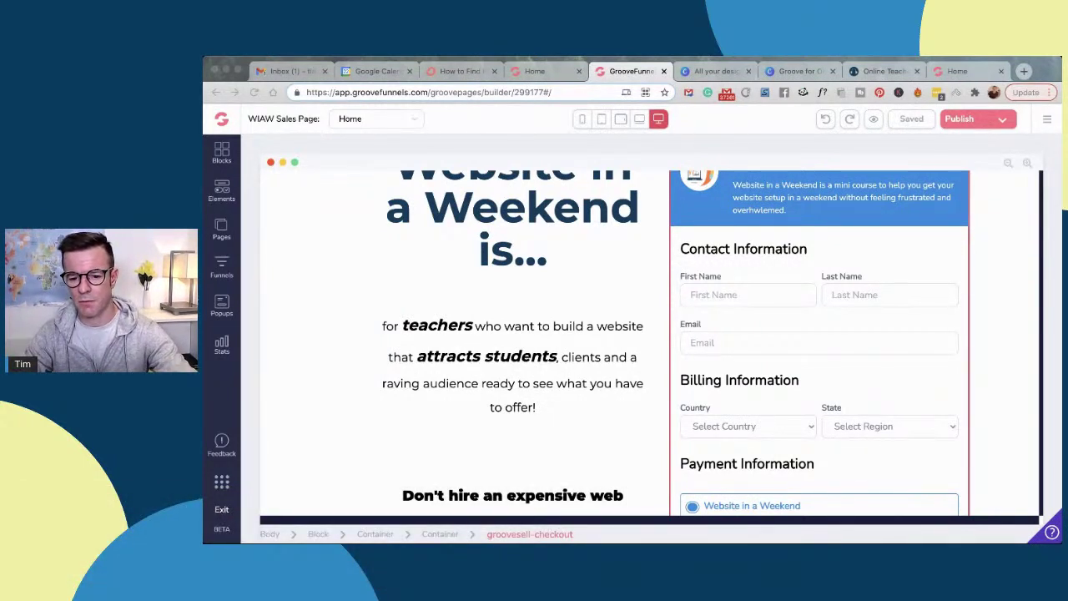
left_click(971, 290)
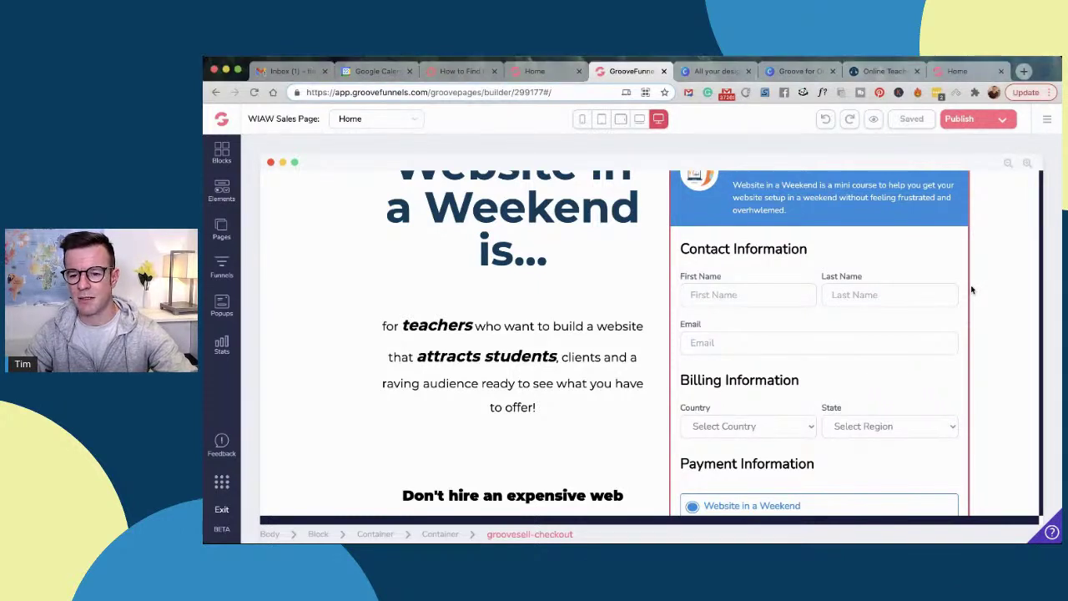
Leave the page editor for the main dashboard and open GrooveSell
left_click(221, 119)
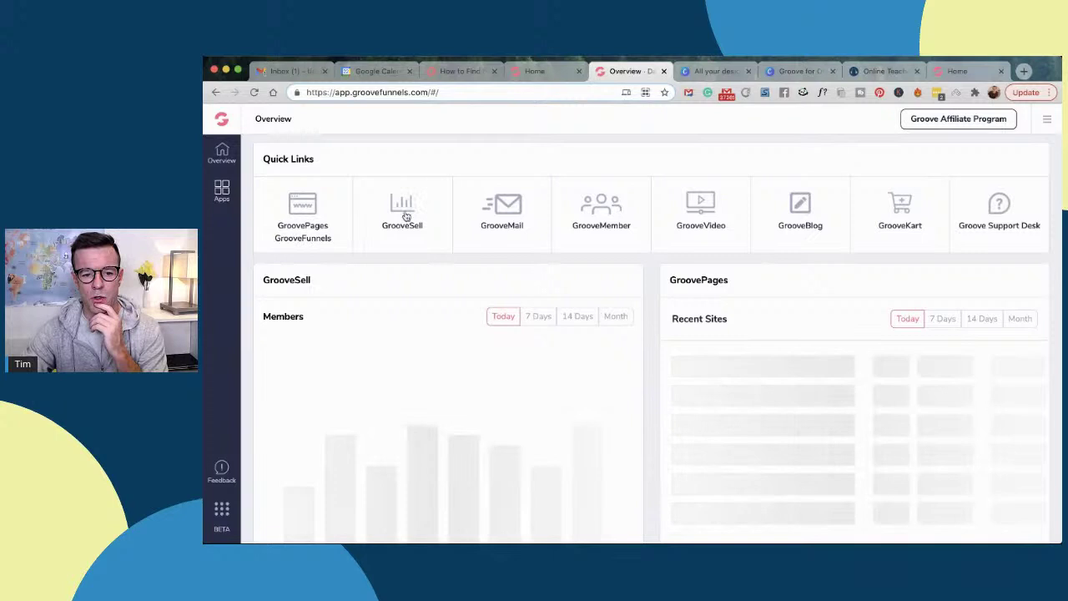
left_click(407, 213)
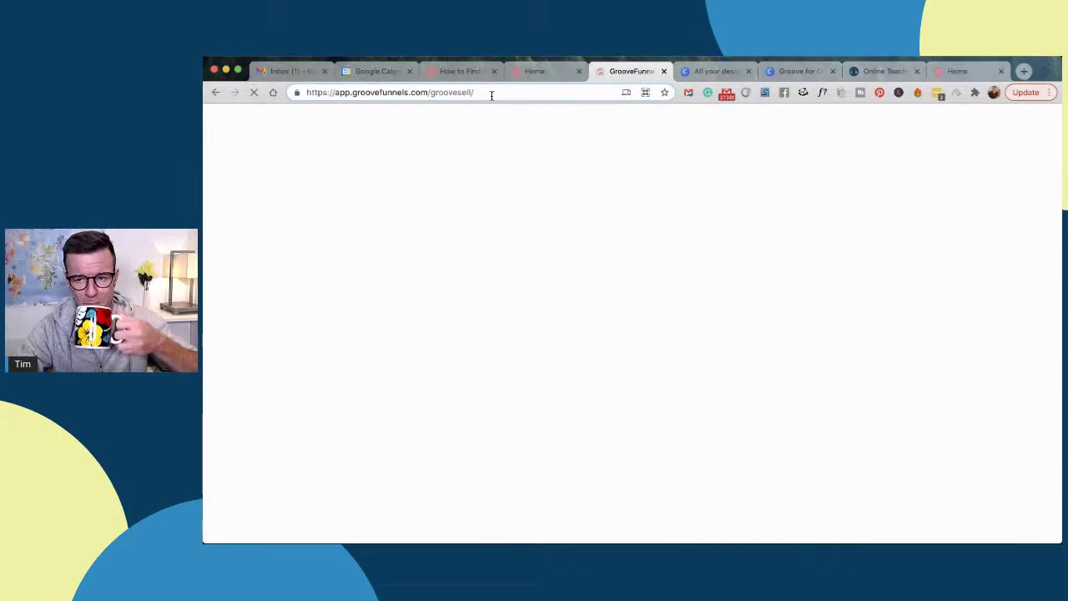
left_click(550, 89)
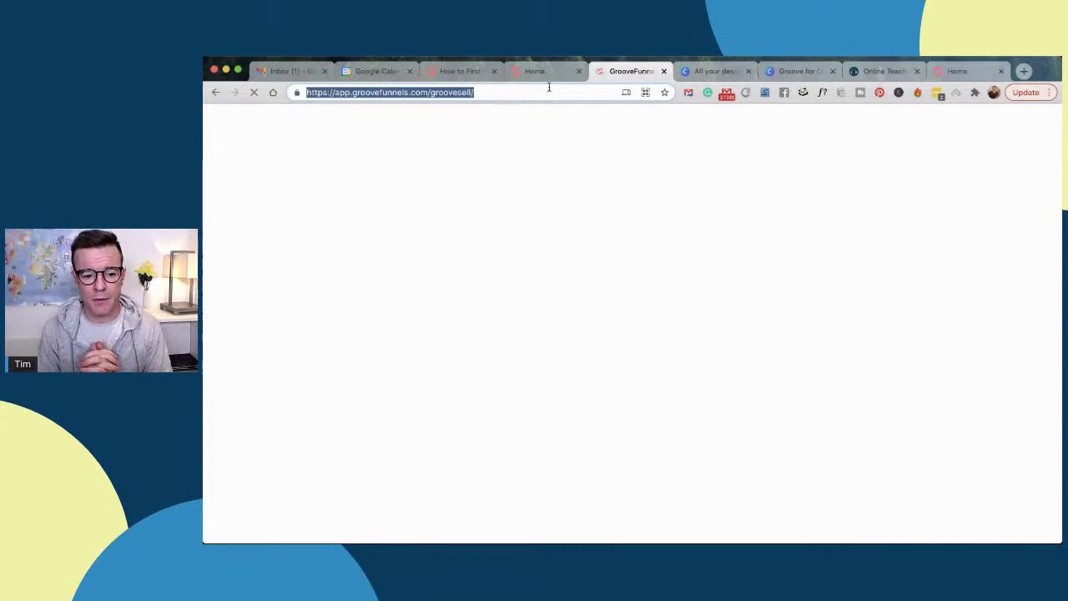
left_click(542, 74)
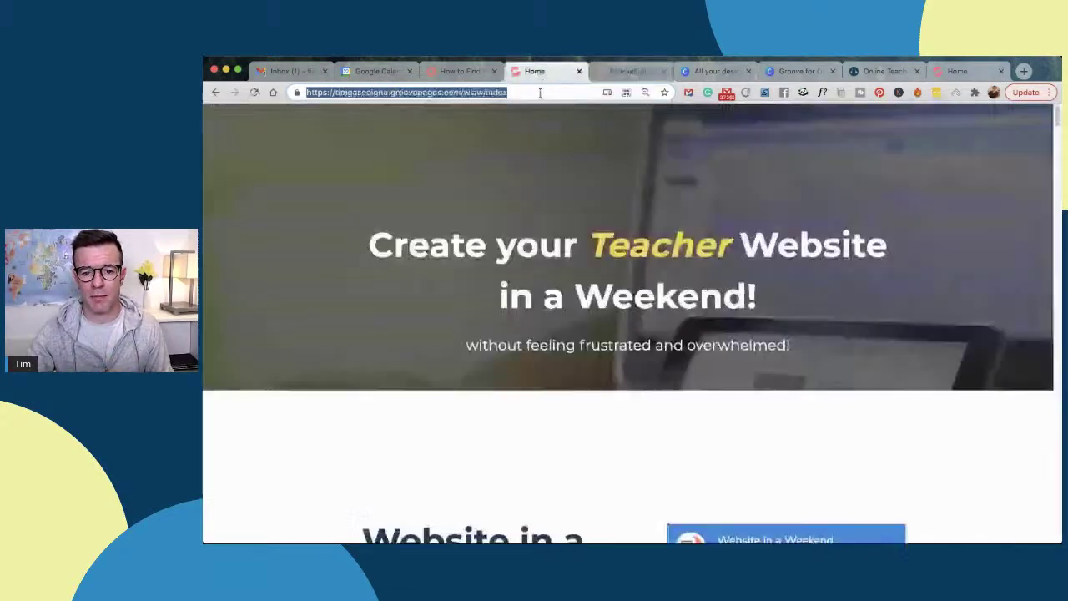
left_click(625, 72)
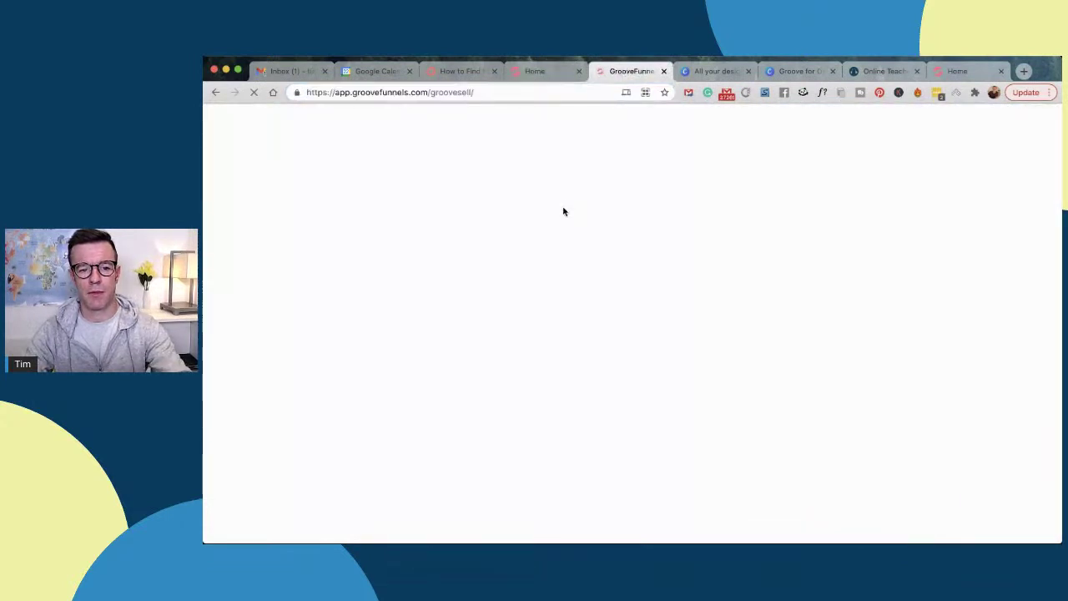
left_click(460, 91)
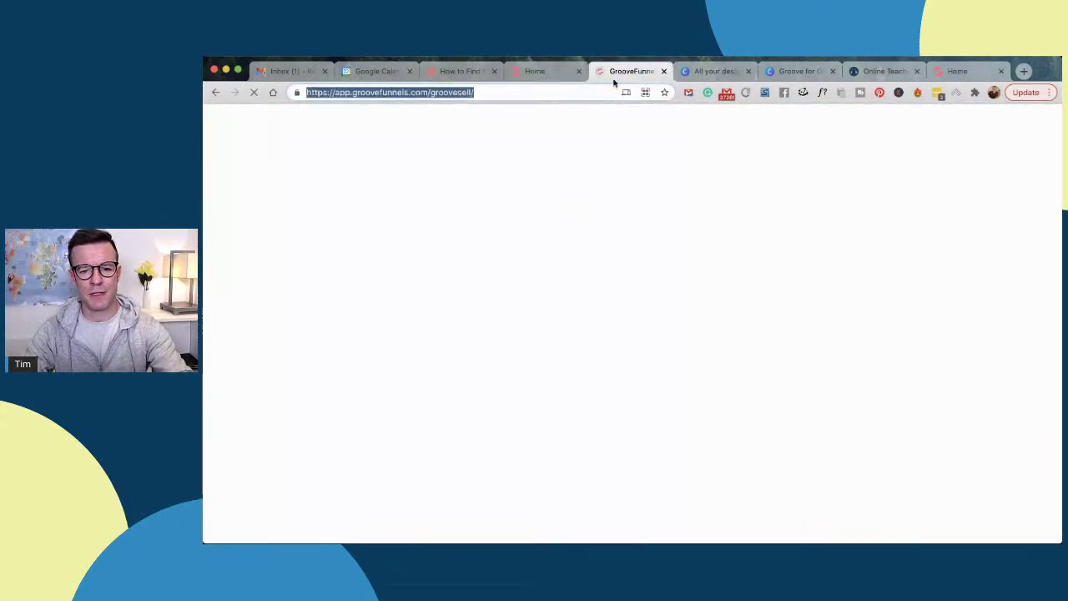
left_click(603, 91)
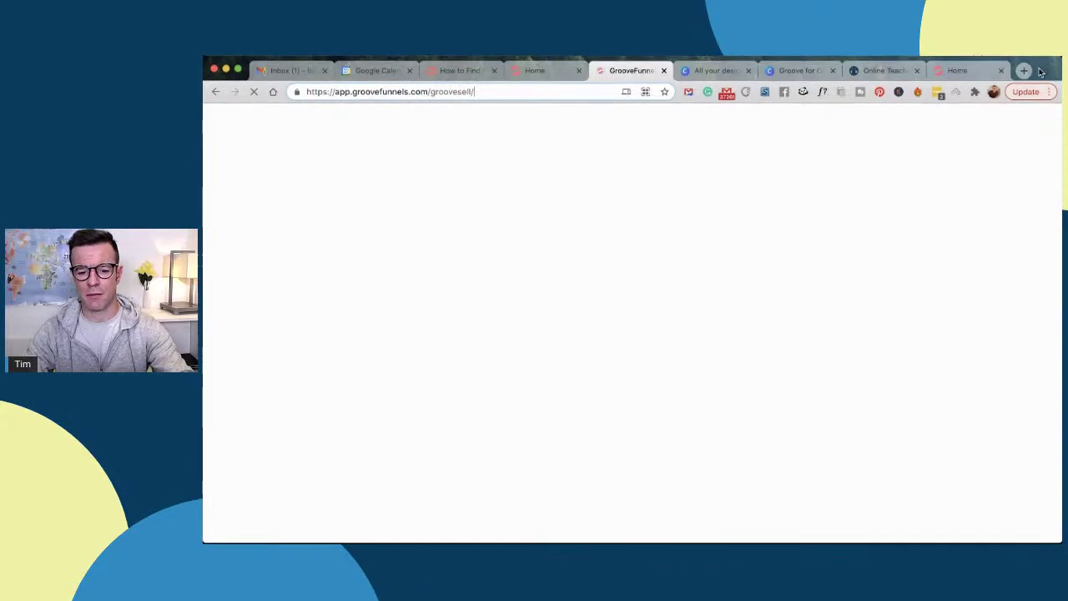
left_click(457, 72)
left_click(632, 71)
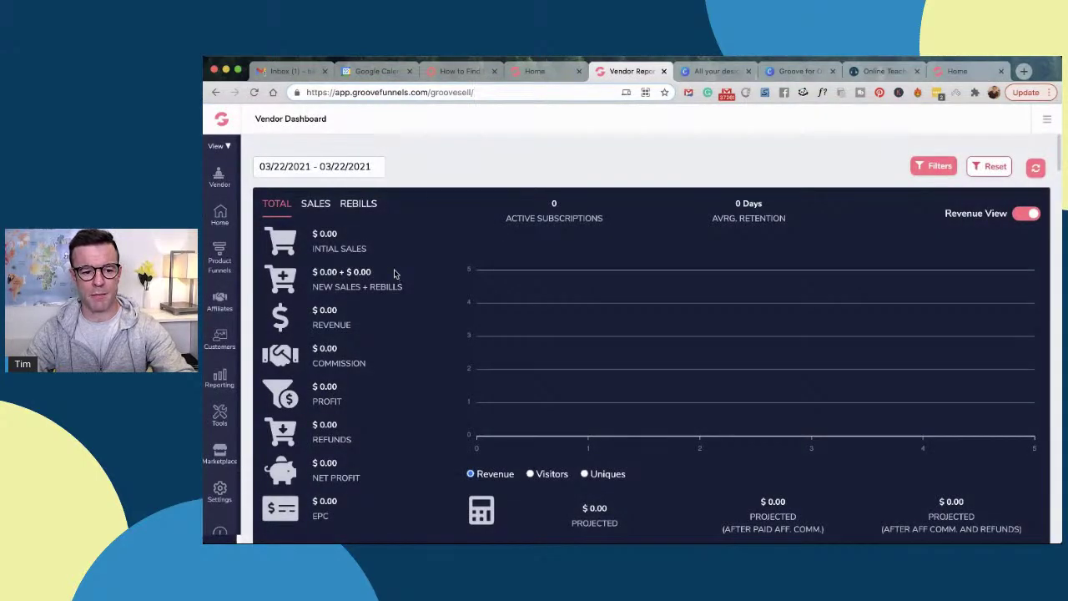
Look over the sales, revenue and projection figures on GrooveSell's vendor dashboard
scroll(399, 287, "down", 1)
scroll(399, 287, "up", 1)
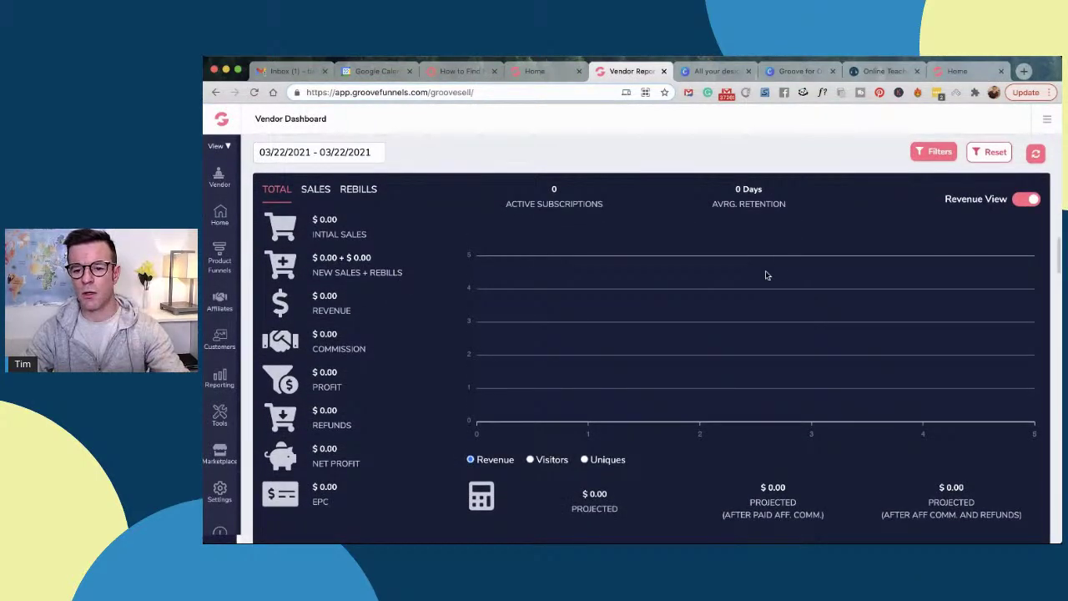
scroll(822, 269, "up", 1)
scroll(822, 271, "down", 2)
scroll(801, 254, "up", 2)
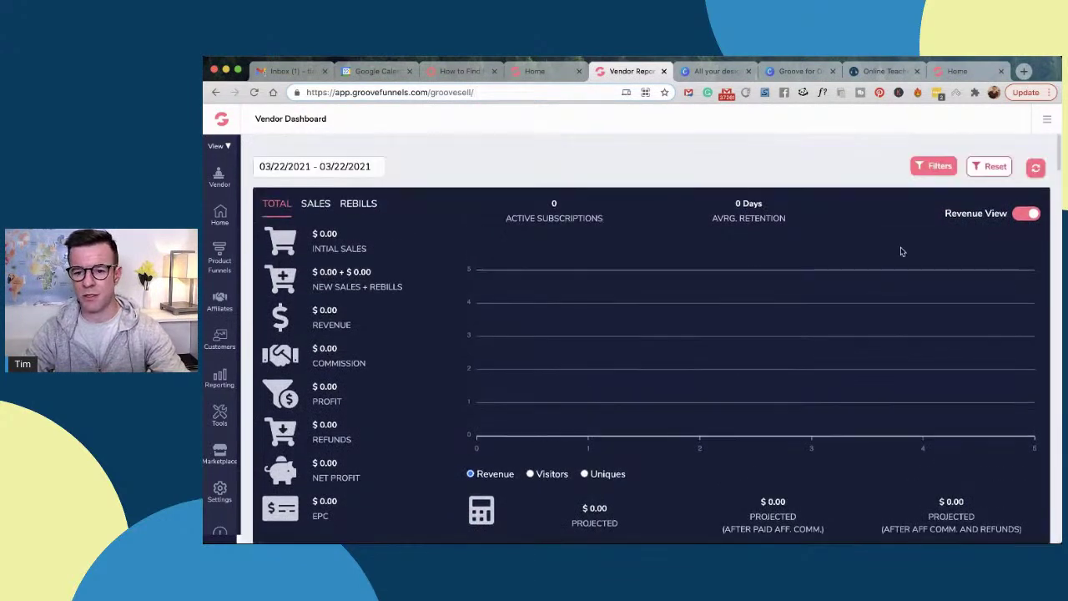
Review the product funnels list and open product management for the WIAW funnel
left_click(217, 262)
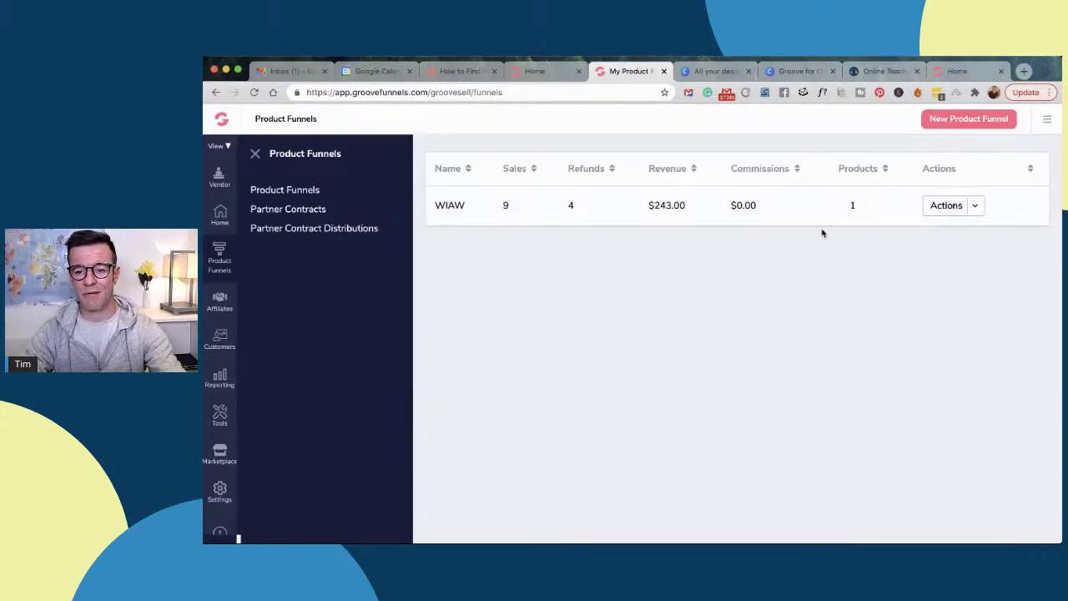
double_click(571, 206)
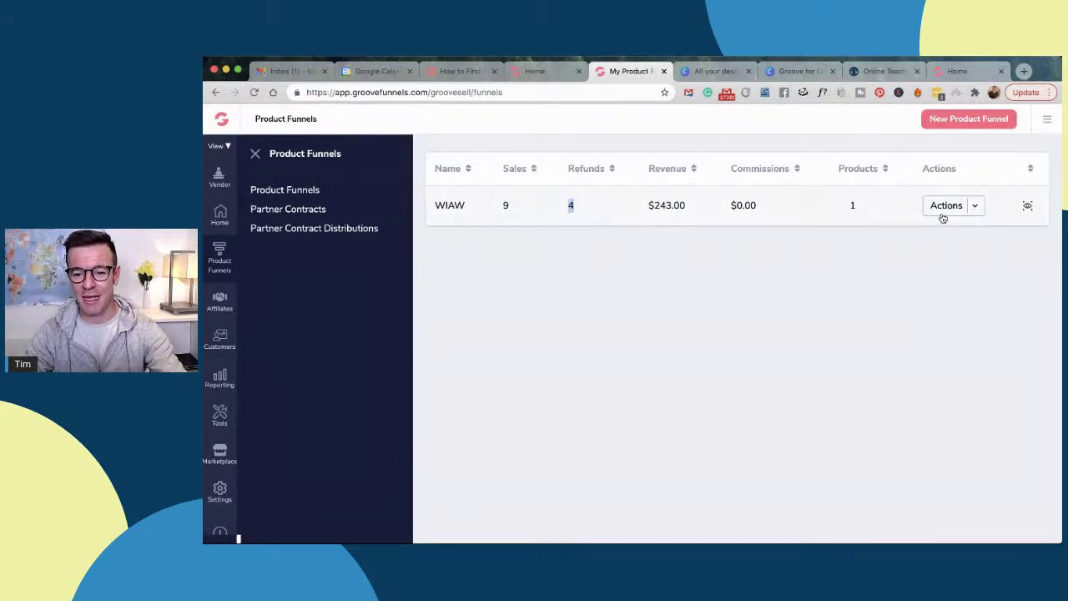
left_click(974, 206)
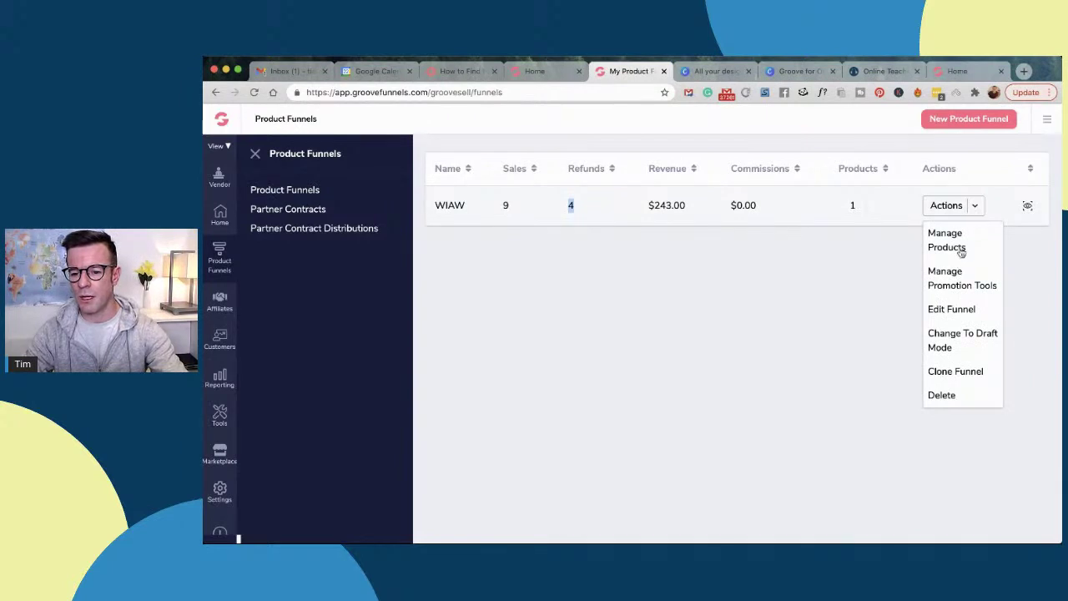
left_click(951, 247)
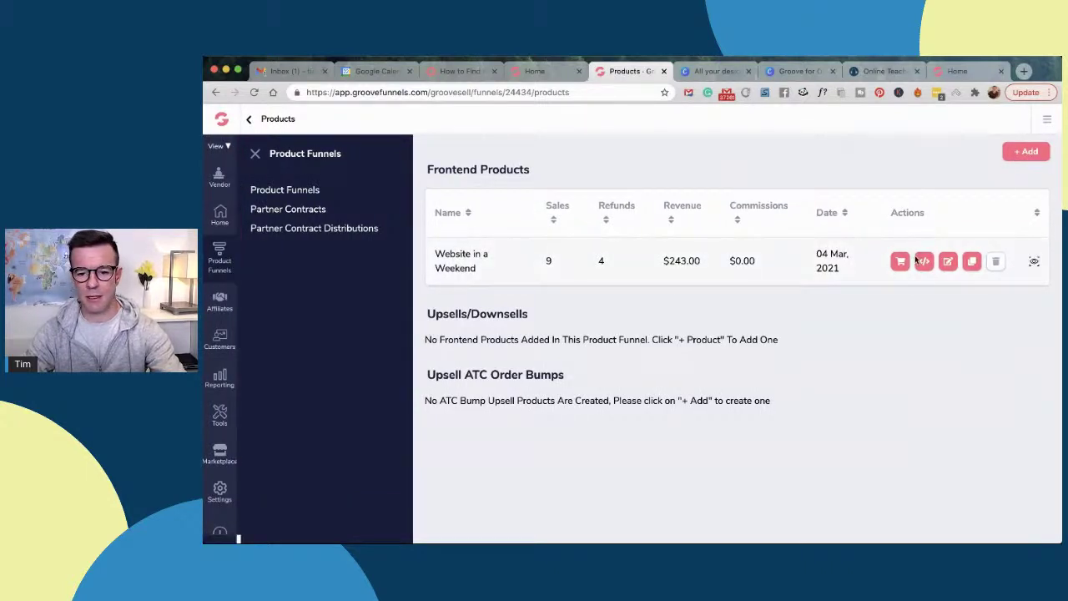
Examine the Website in a Weekend product's info settings and setup stages, and return to the main dashboard
left_click(941, 262)
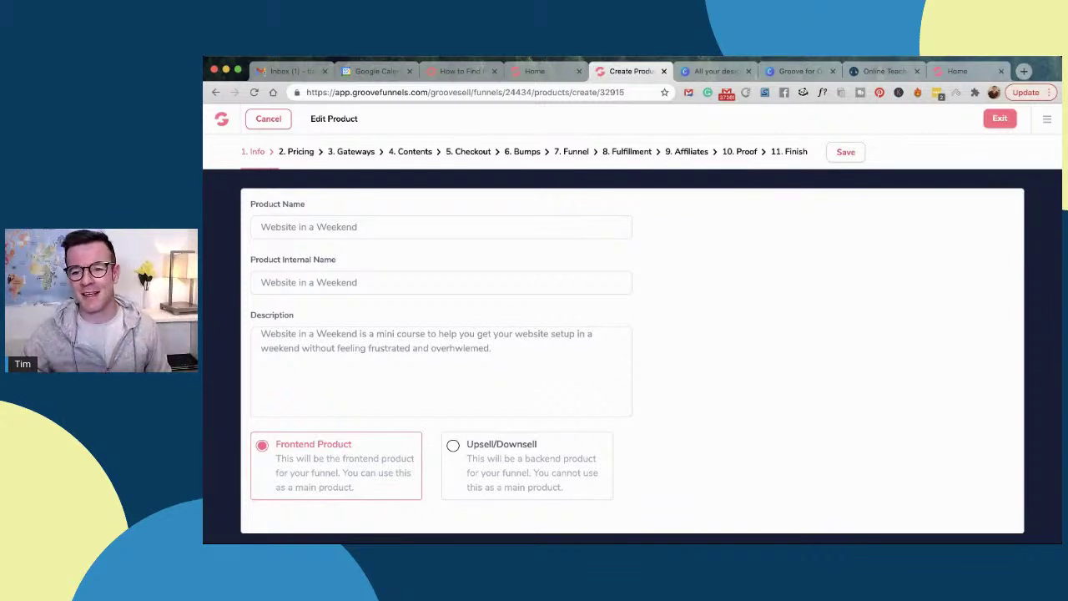
left_click(1000, 119)
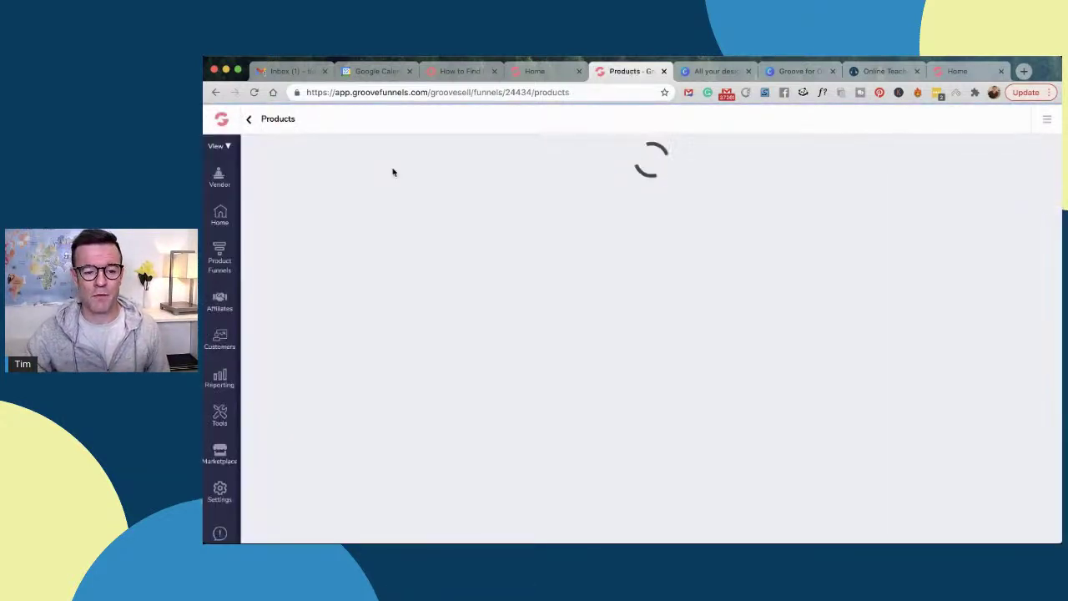
left_click(221, 127)
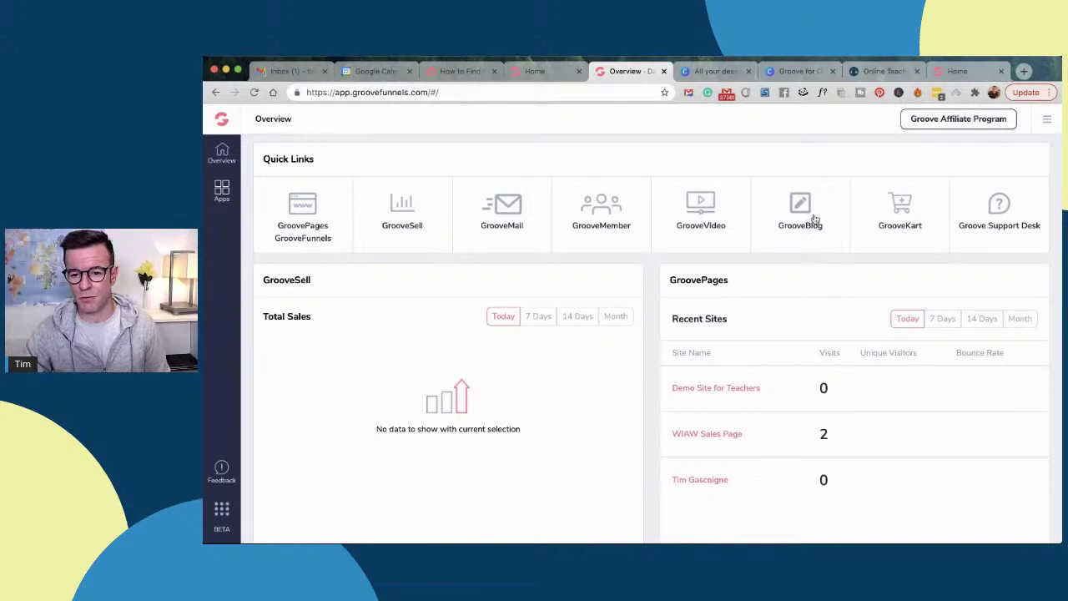
left_click(902, 215)
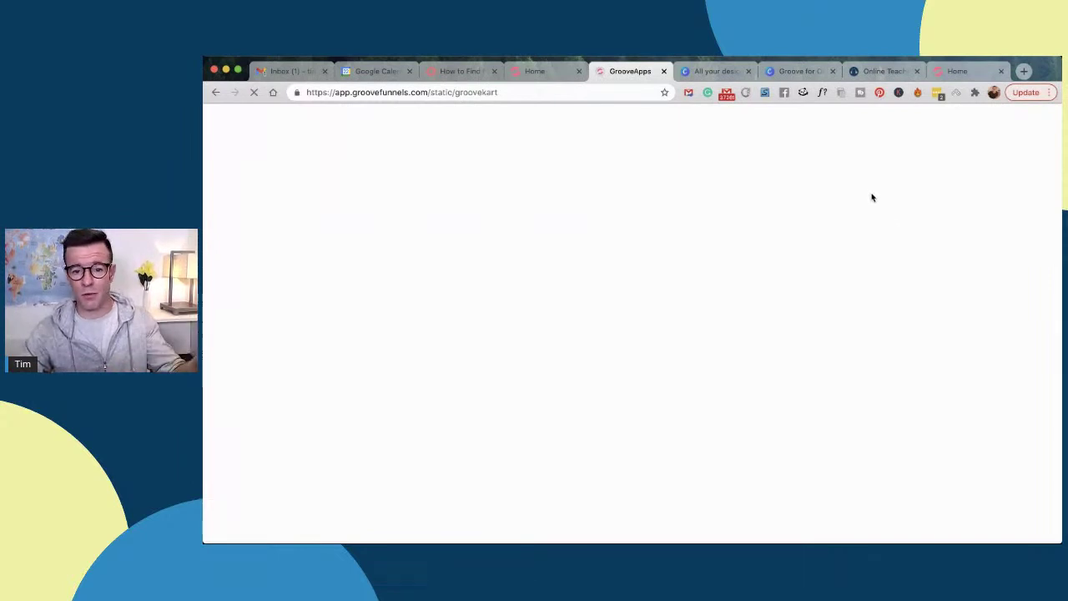
left_click(606, 96)
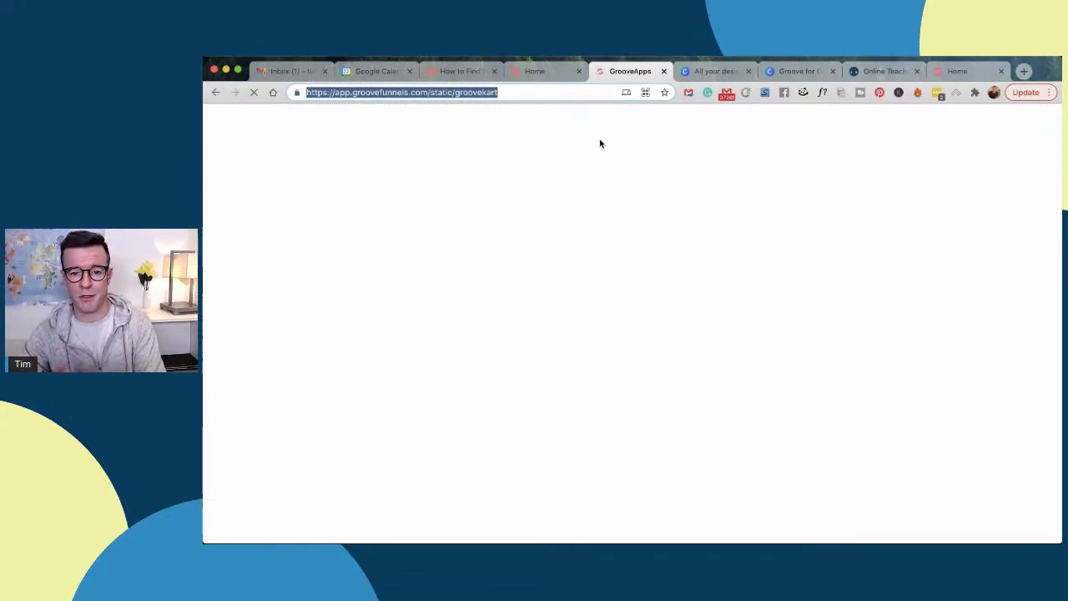
left_click(215, 93)
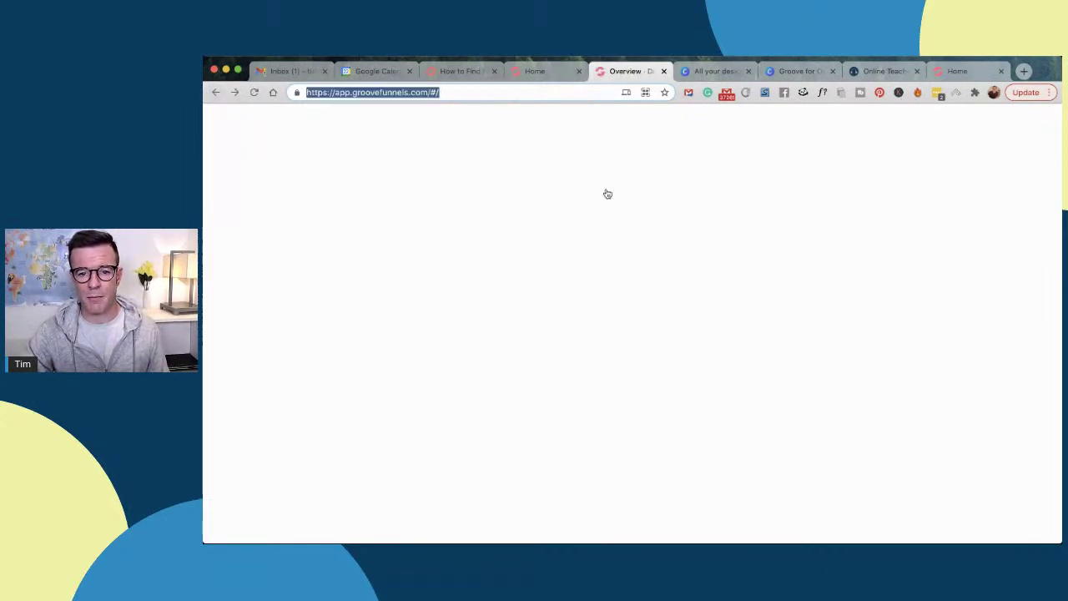
Open GrooveMember and load the Website in a Weekend membership in the builder
left_click(586, 212)
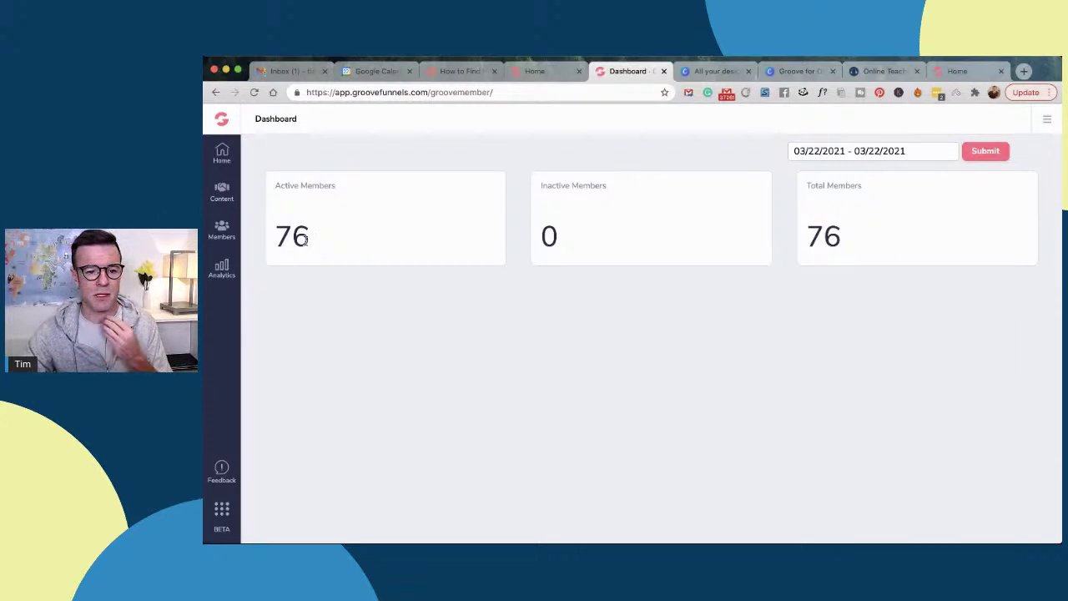
left_click(223, 196)
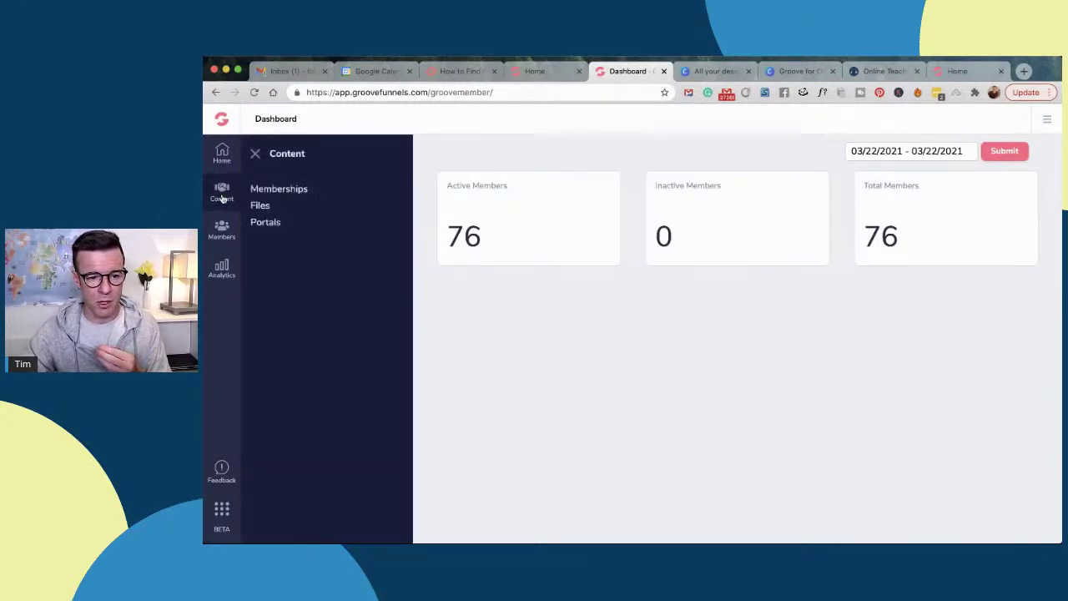
left_click(265, 191)
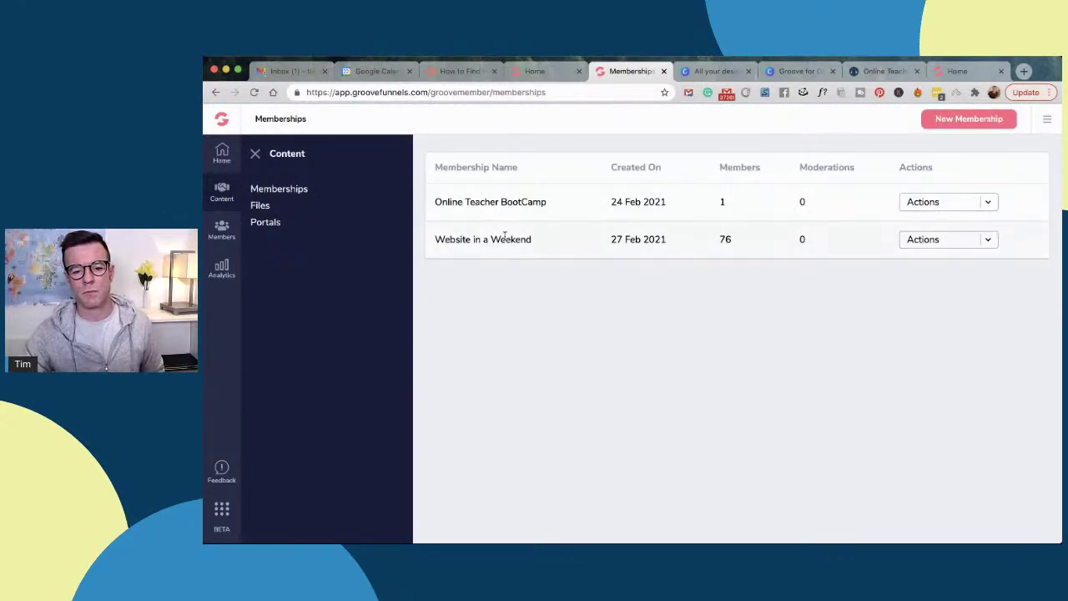
left_click(918, 243)
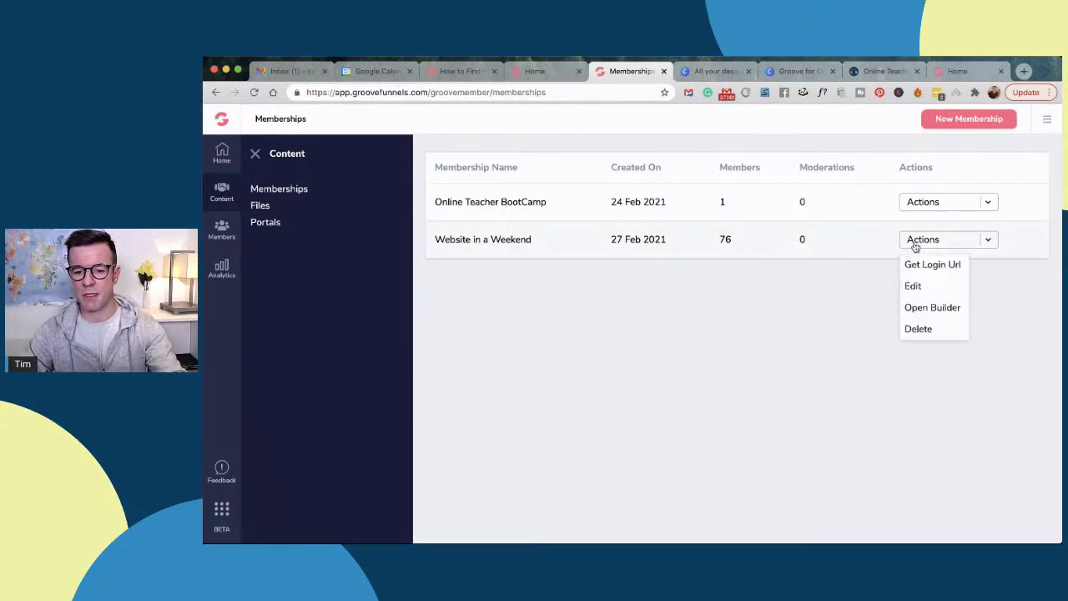
left_click(923, 309)
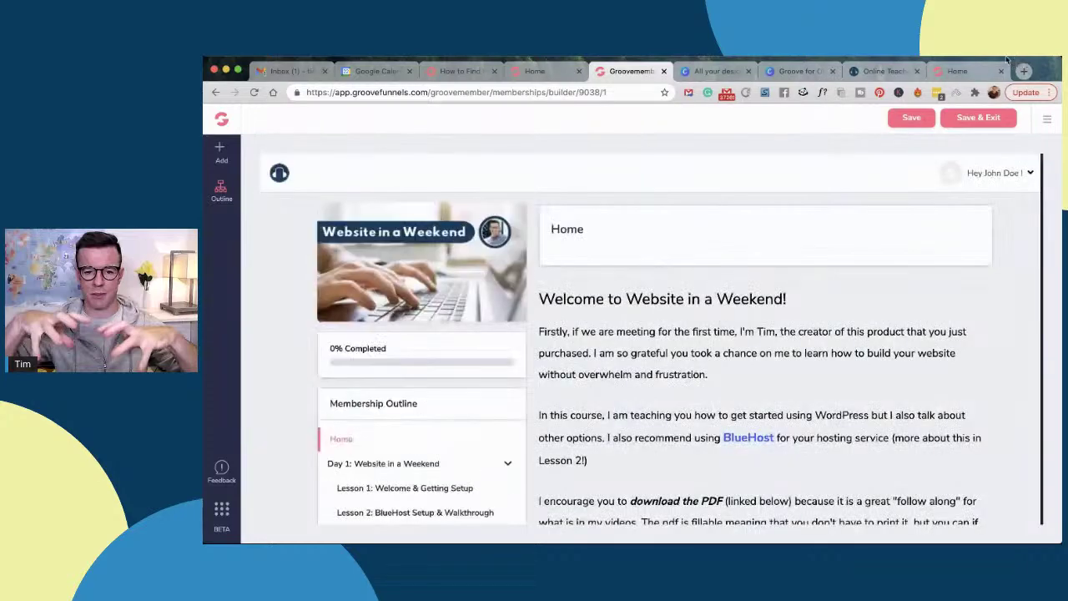
Review the membership's Home page, including its welcome text and the Links & Resources box
left_click(682, 349)
scroll(693, 340, "down", 2)
scroll(692, 341, "down", 3)
left_click(627, 354)
scroll(627, 355, "up", 3)
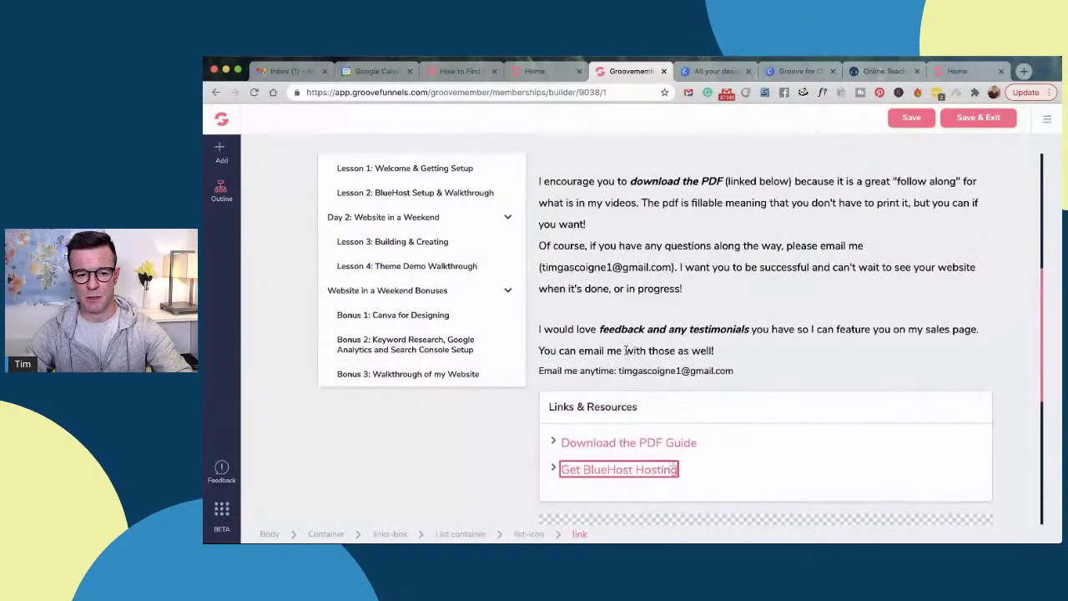
Open Lesson 1 from the membership outline and examine its text, embedded video block and PDF guide link
left_click(222, 191)
left_click(323, 257)
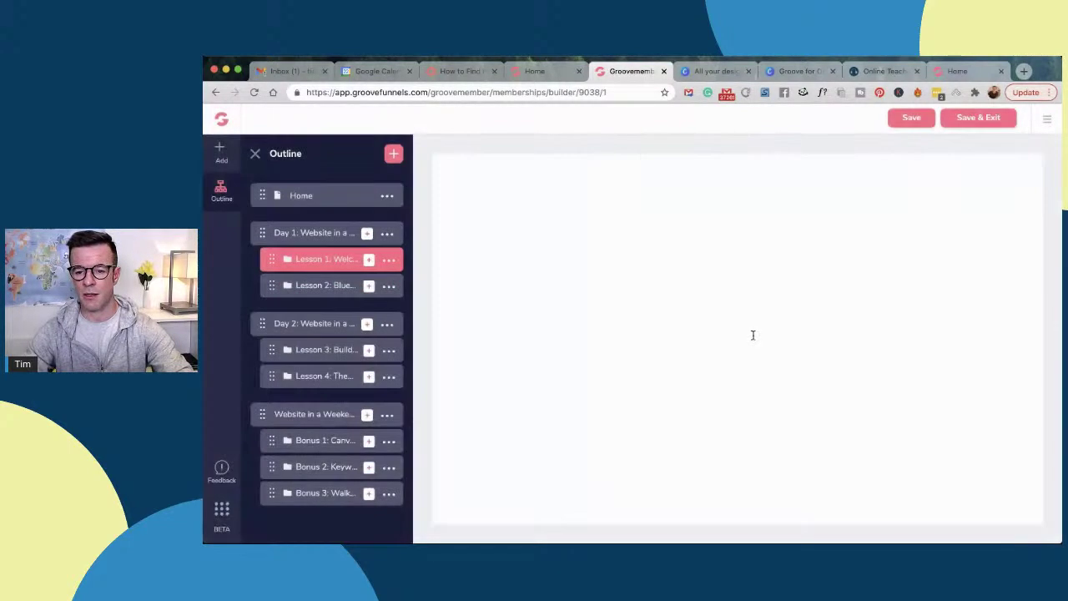
left_click(835, 322)
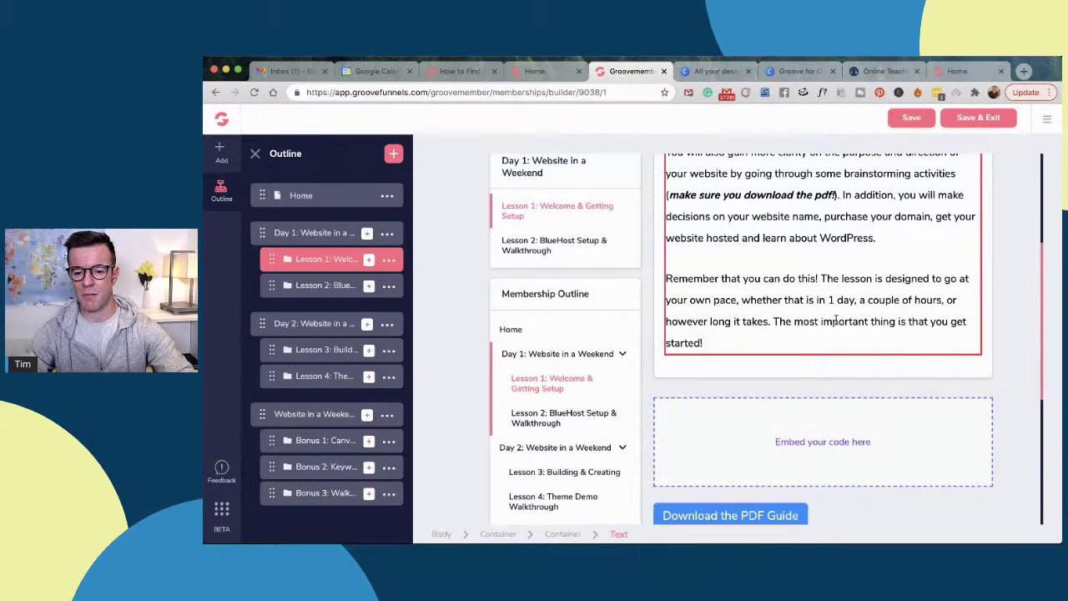
scroll(830, 351, "down", 3)
left_click(822, 376)
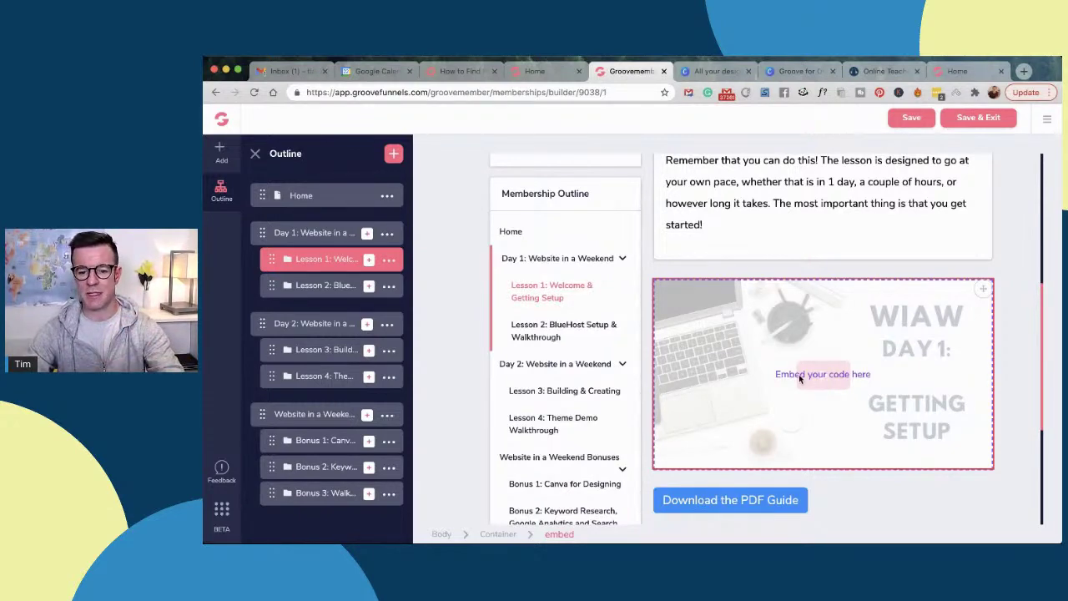
left_click(800, 378)
scroll(434, 342, "up", 3)
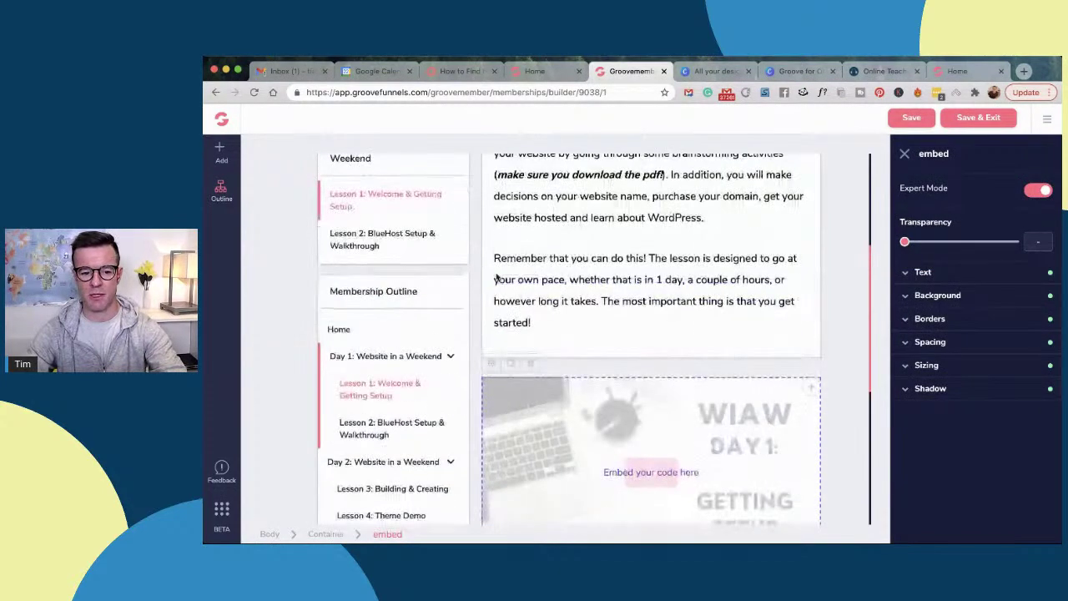
scroll(498, 309, "down", 5)
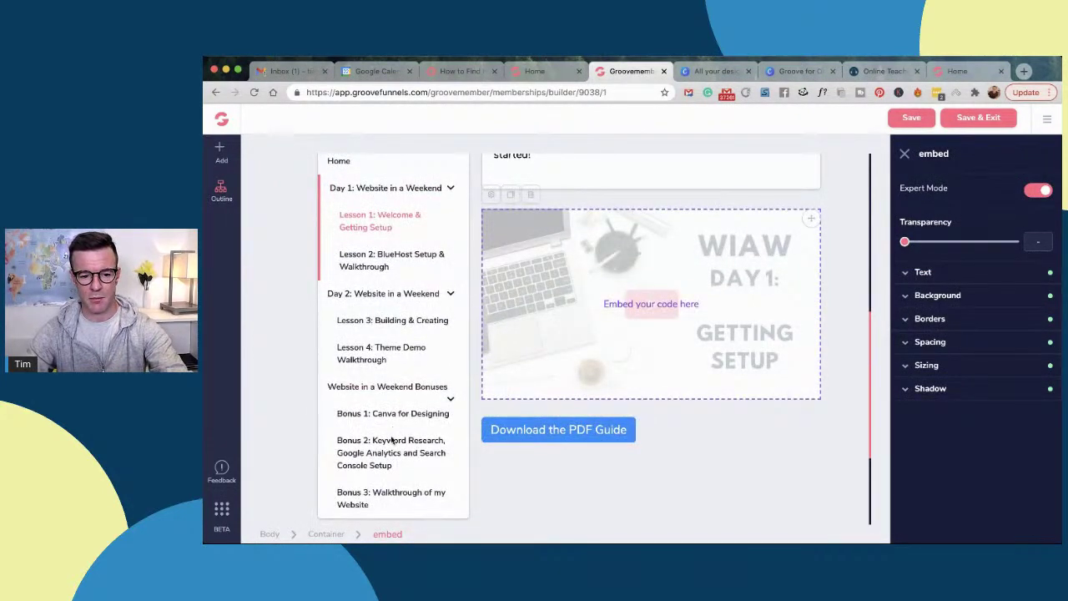
Review Lesson 1's page layout and membership outline at full width, and return to the GrooveMember dashboard
left_click(220, 190)
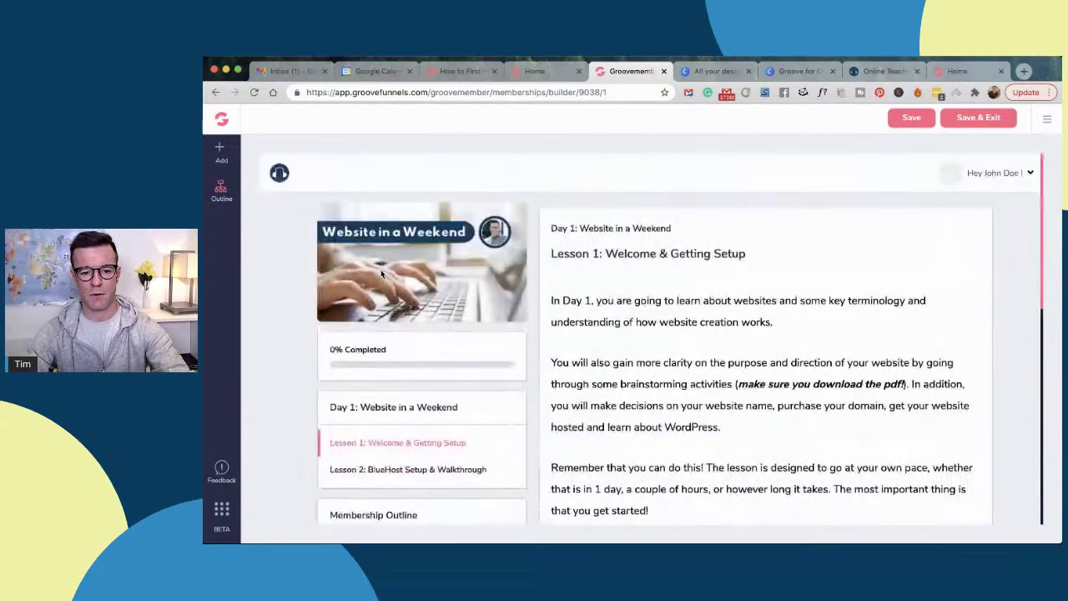
scroll(381, 274, "down", 5)
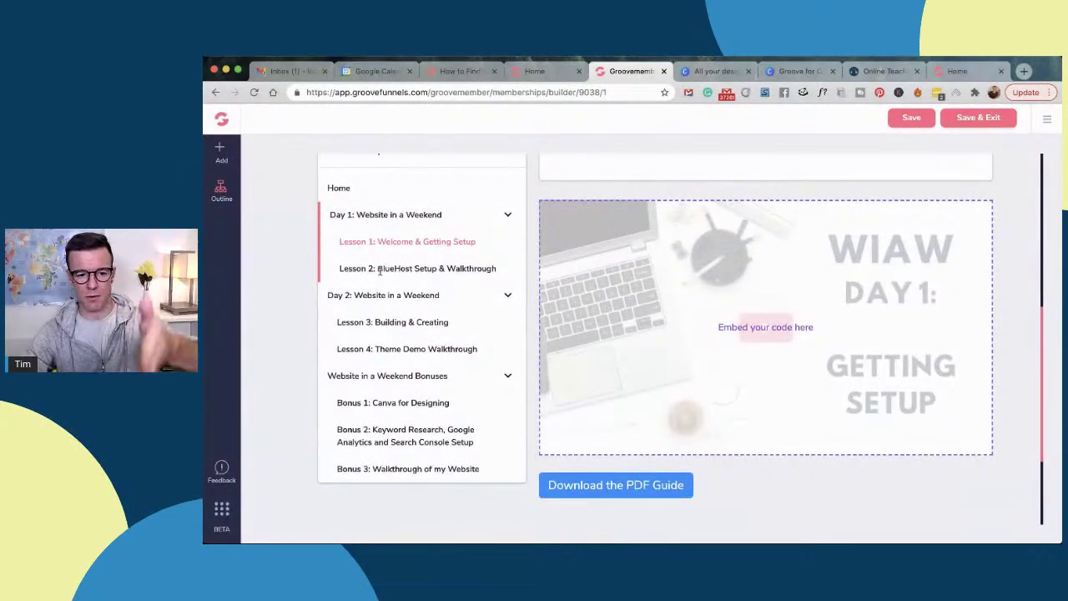
scroll(350, 273, "up", 1)
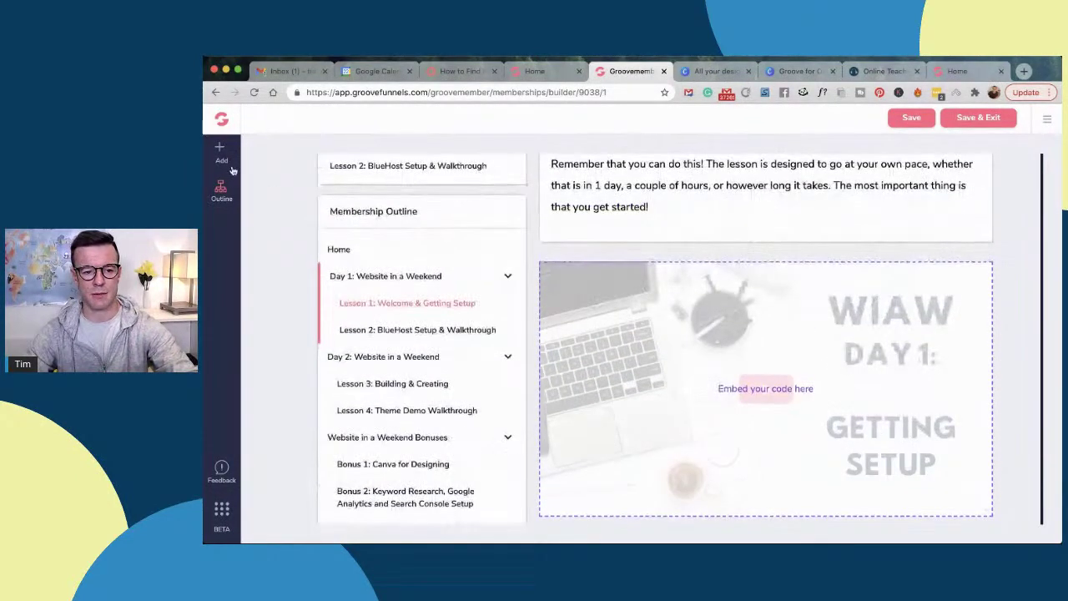
left_click(216, 93)
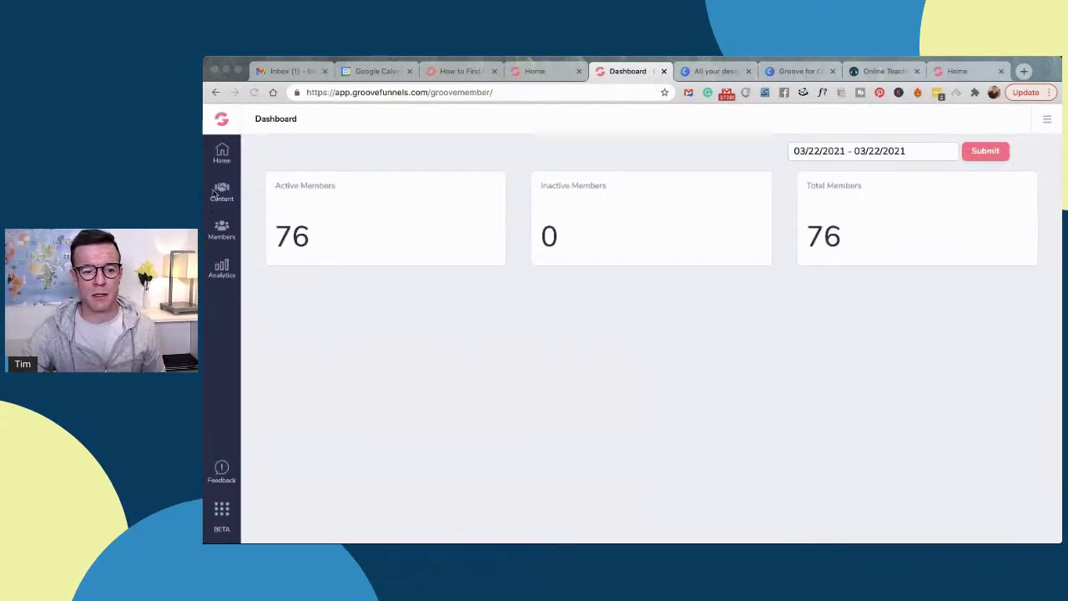
View the GrooveMember memberships list and the files uploaded for the memberships
left_click(218, 194)
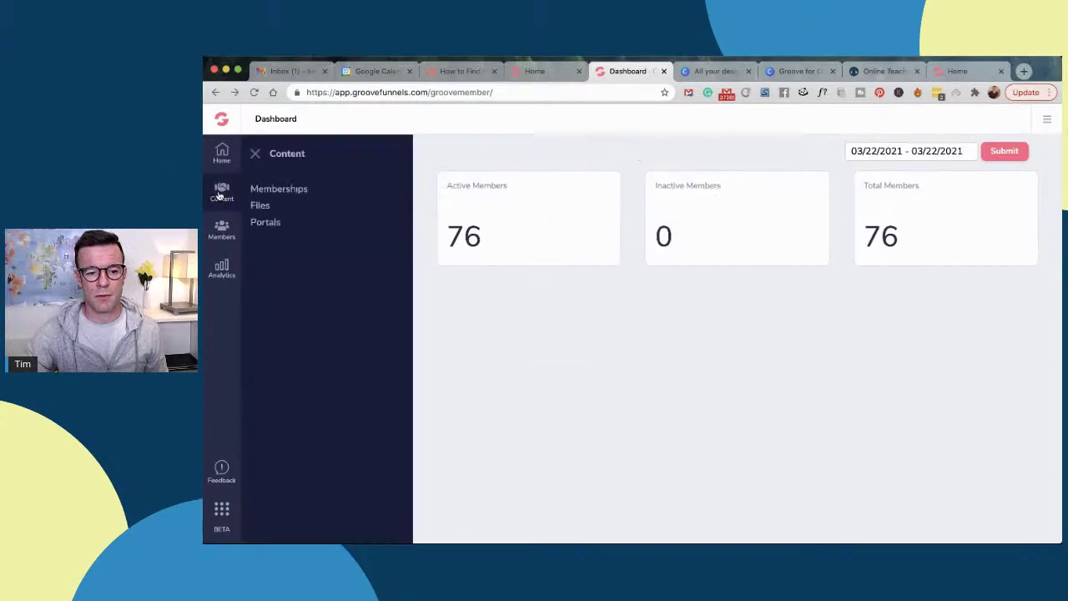
left_click(293, 190)
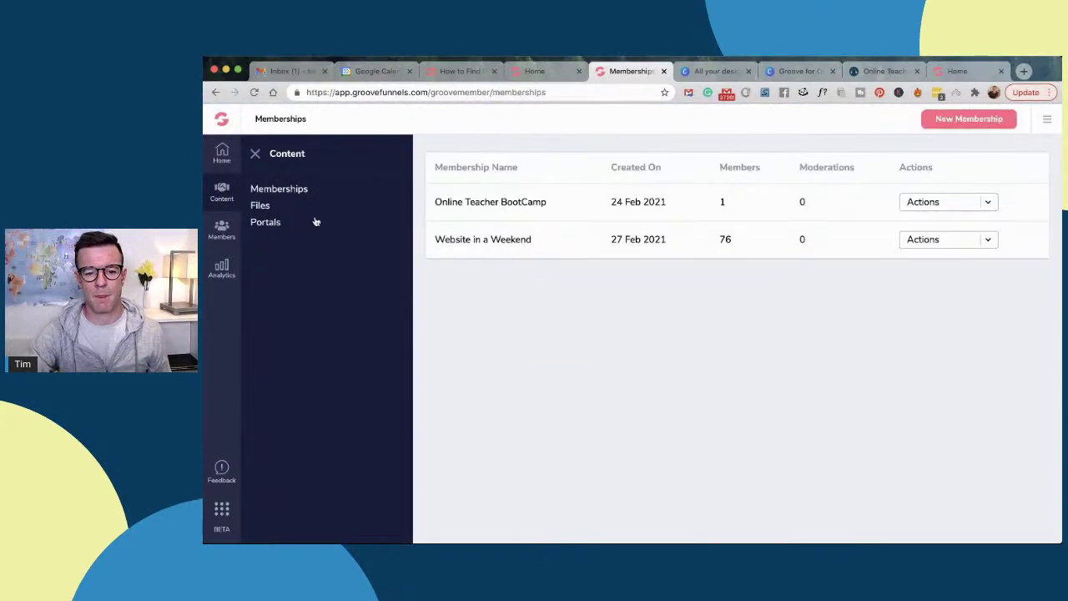
left_click(262, 206)
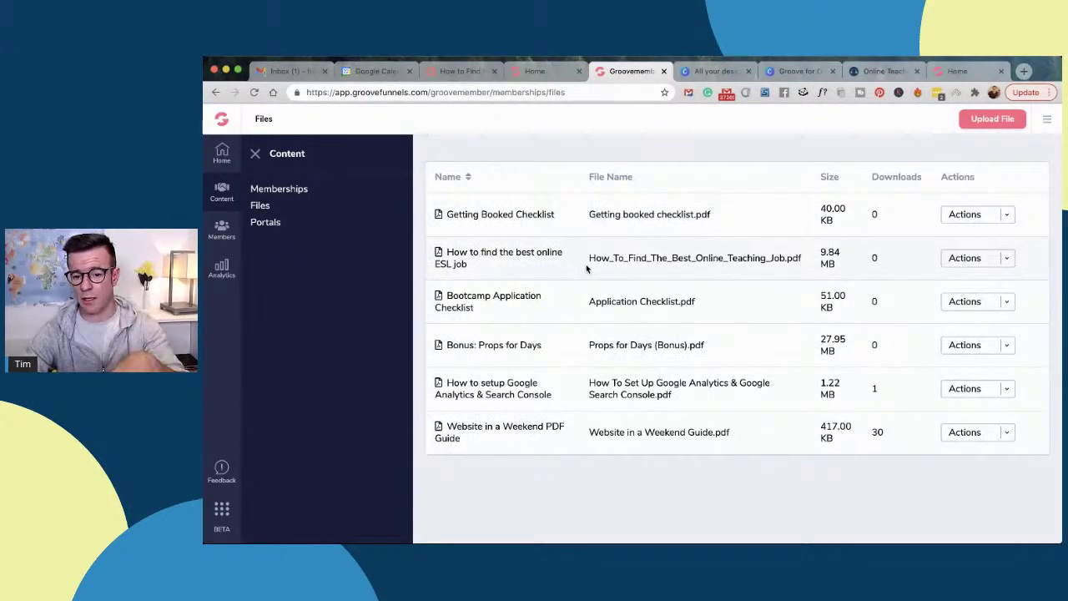
Switch to GrooveVideo, browse the course videos in its video library, and return to the GrooveVideo dashboard
left_click(218, 119)
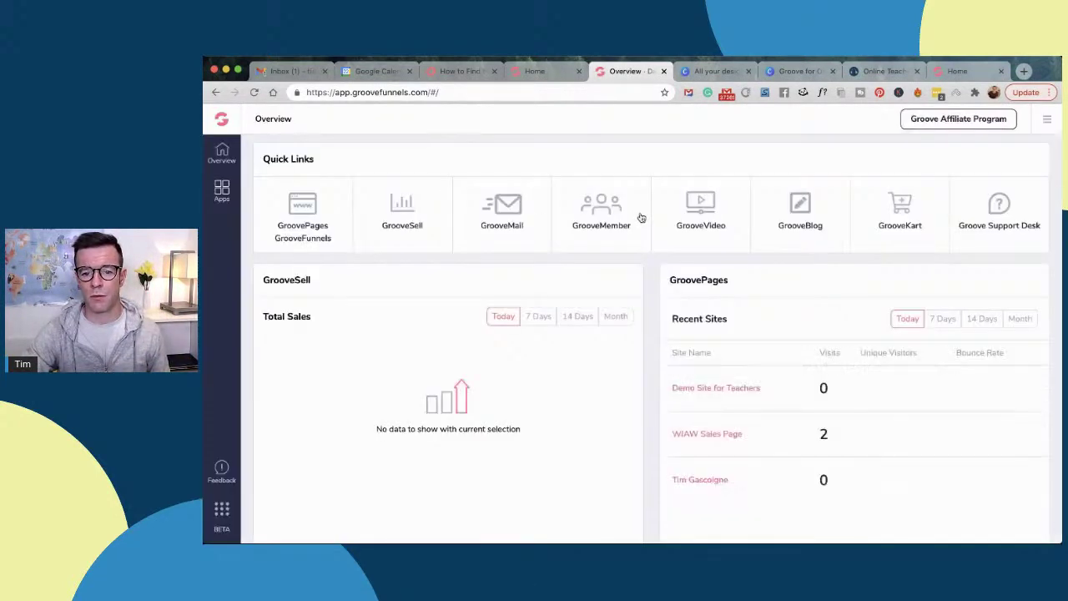
left_click(673, 212)
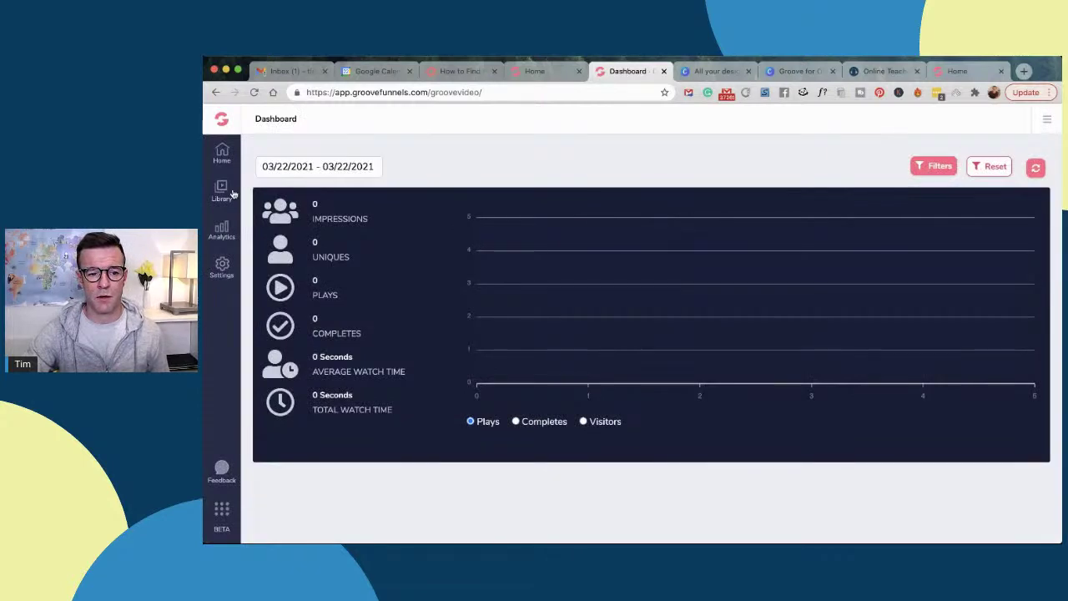
left_click(226, 193)
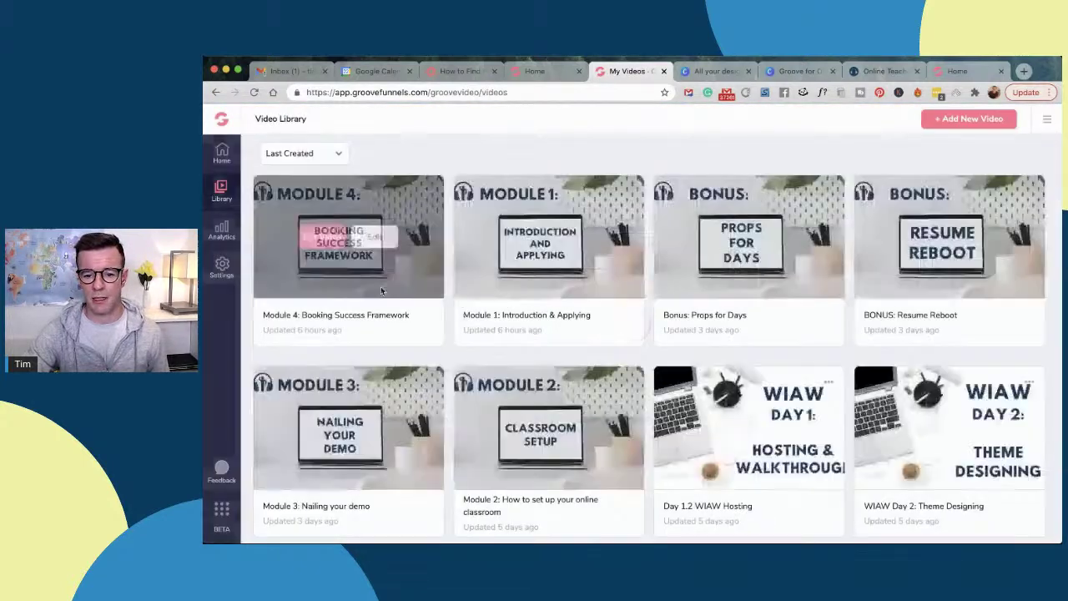
scroll(482, 317, "down", 5)
scroll(549, 334, "up", 5)
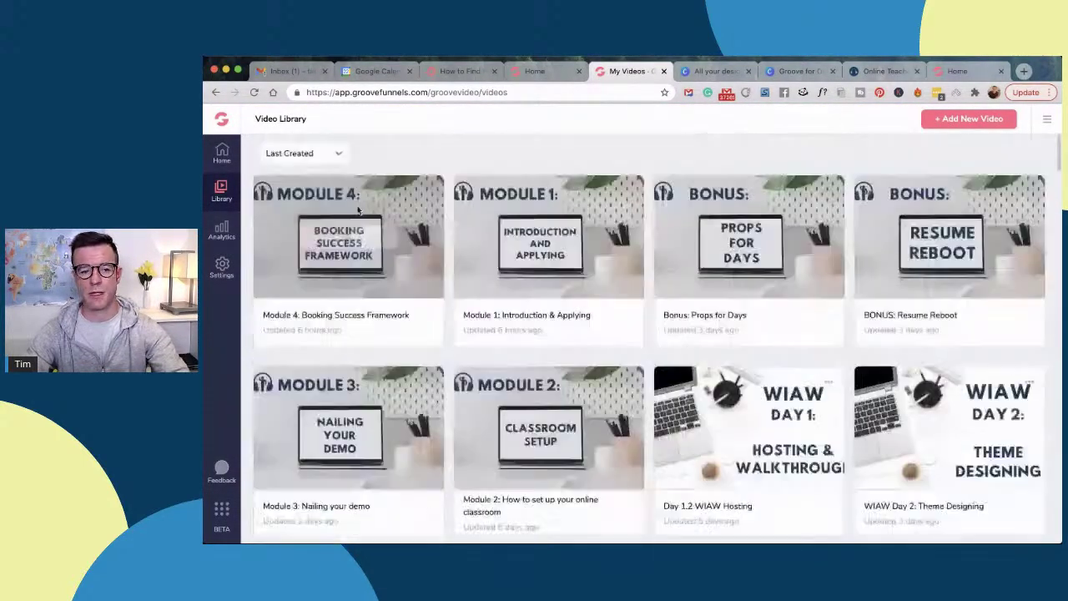
left_click(217, 92)
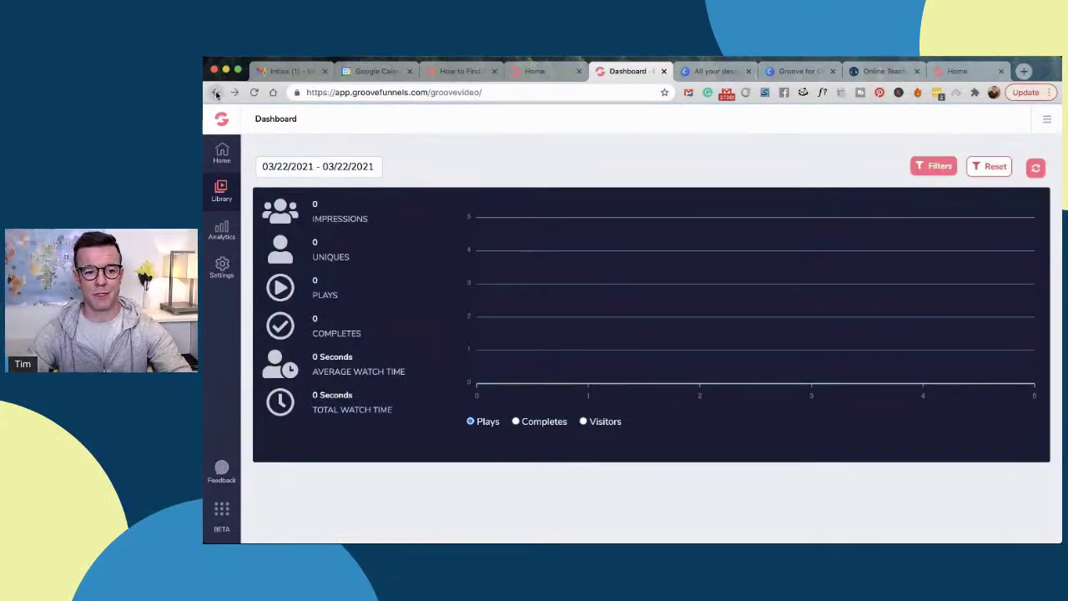